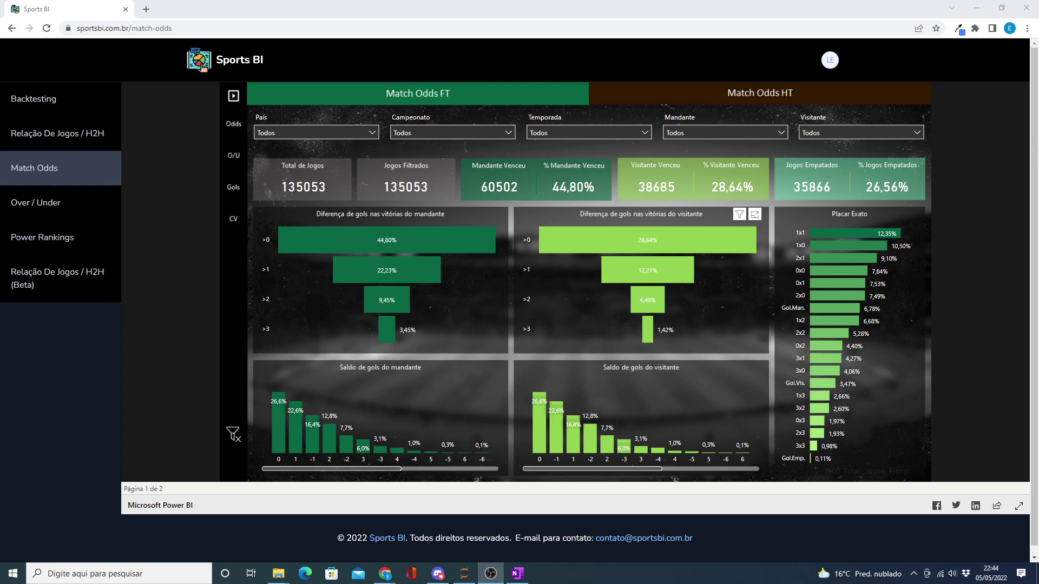
- Consult the Eventos Raros notes in OneNote and filter the Sports BI report to Odds MO Mandante FT between 1,41 and 1,70
left_click(520, 577)
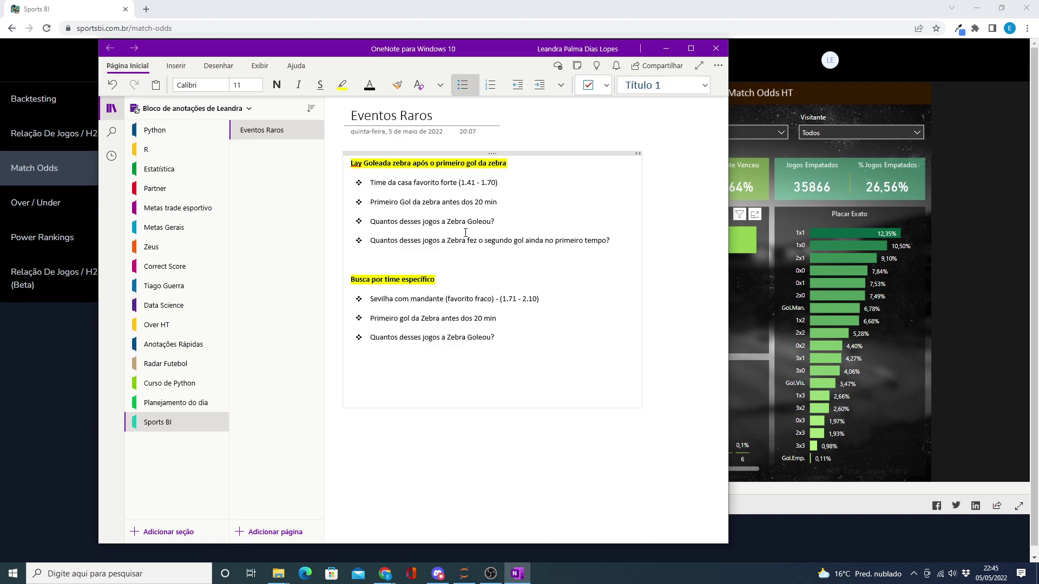
left_click(666, 49)
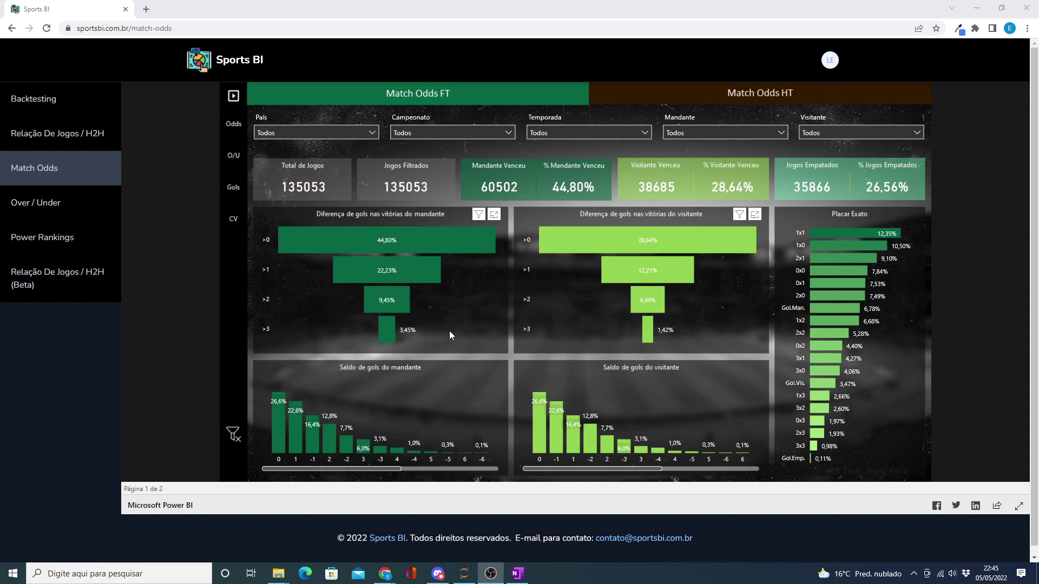
left_click(237, 126)
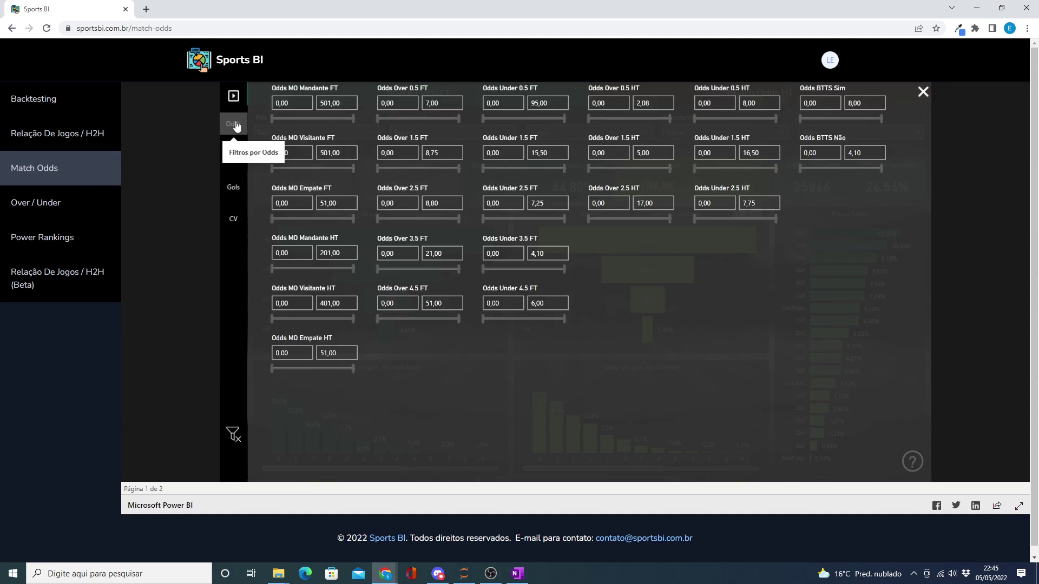
left_click(303, 102)
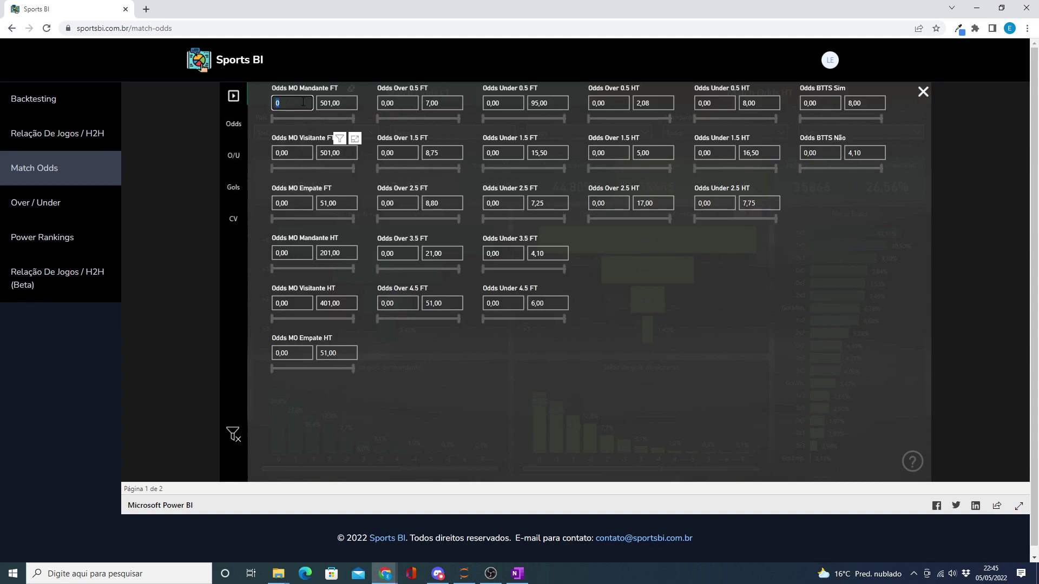
type("1.41")
left_click(330, 103)
left_click(344, 103)
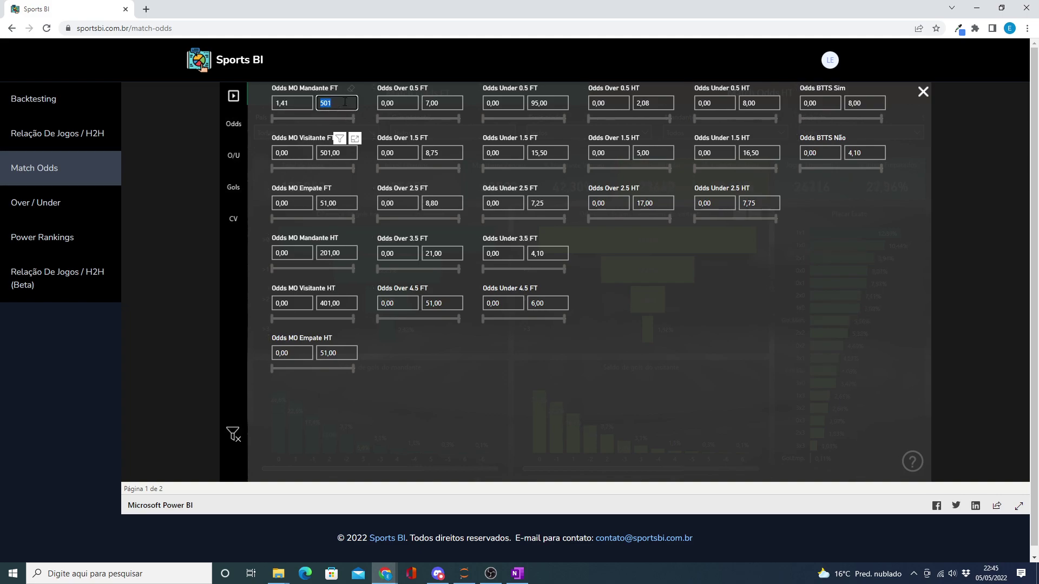
left_click(523, 576)
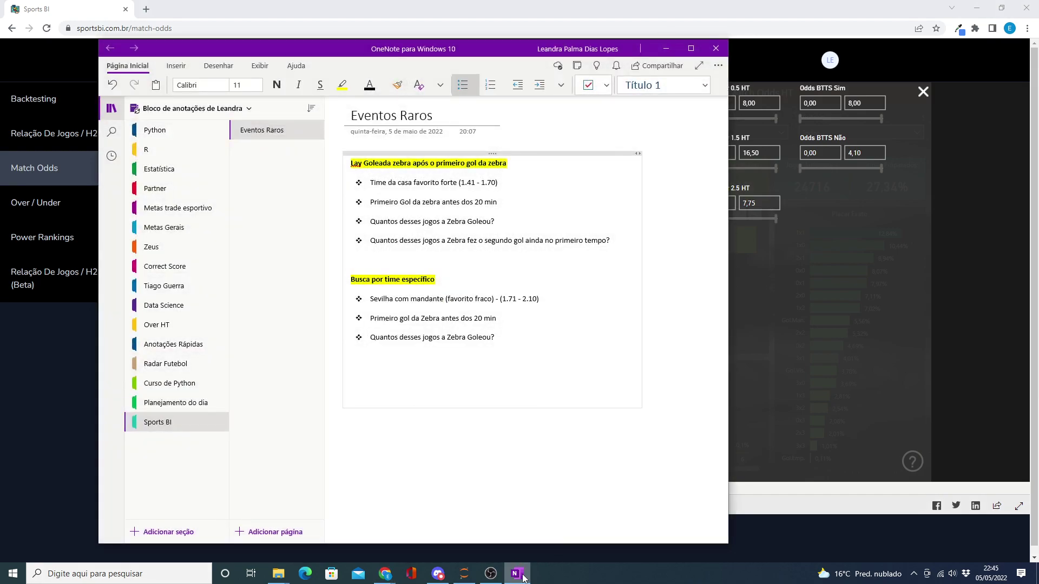
left_click(524, 577)
type("1.70")
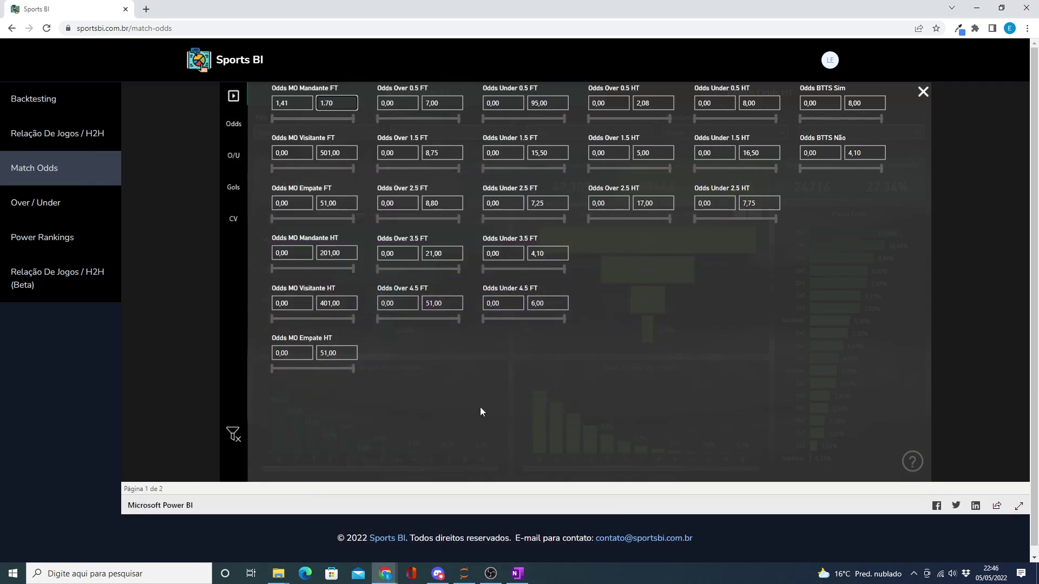
key("Return")
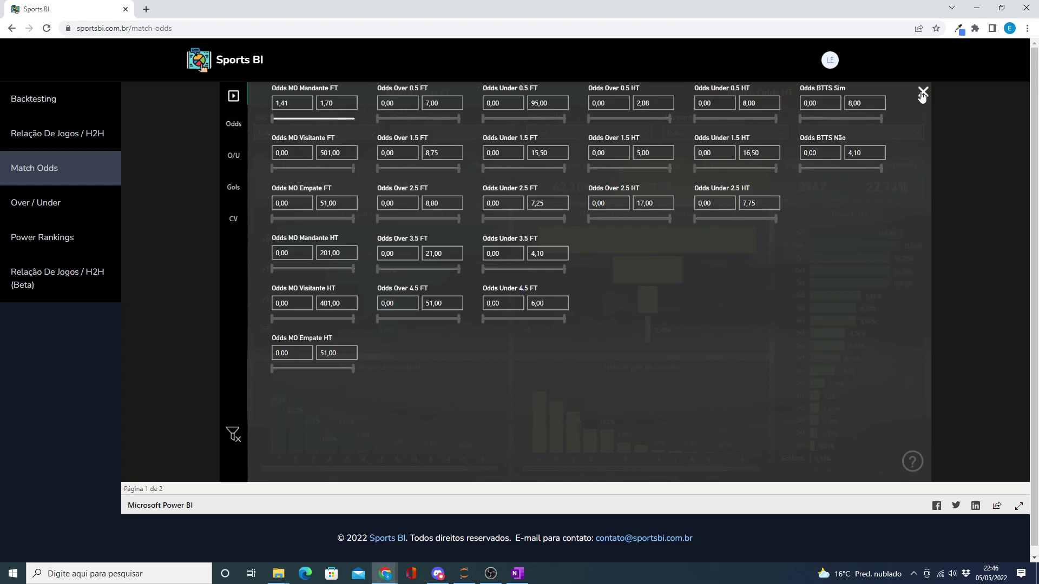
left_click(923, 94)
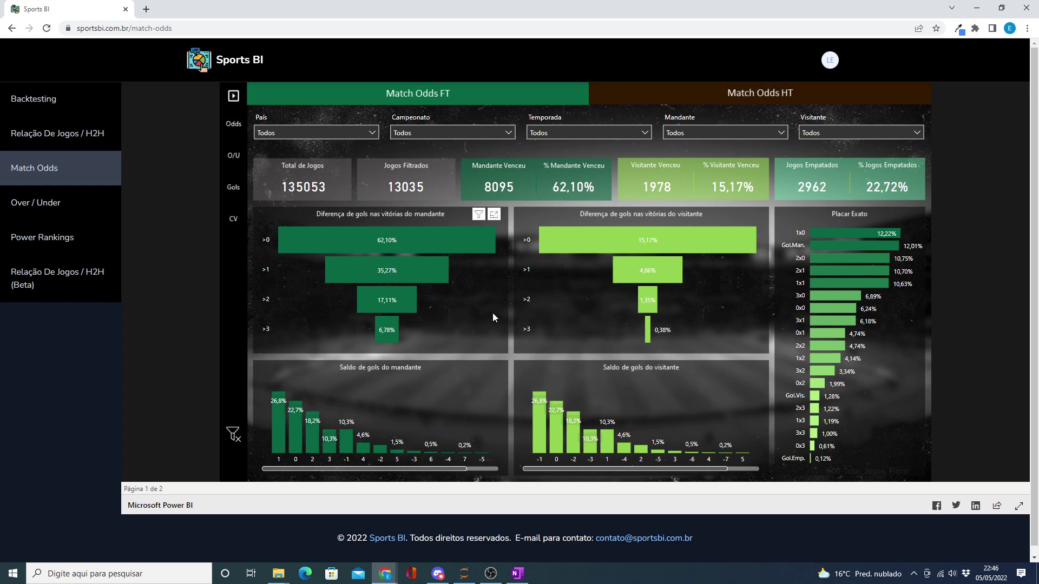
- Filter by goals so that Visitante scored the first goal and Minuto do 1º Gol ranges from 0 to 20
left_click(235, 187)
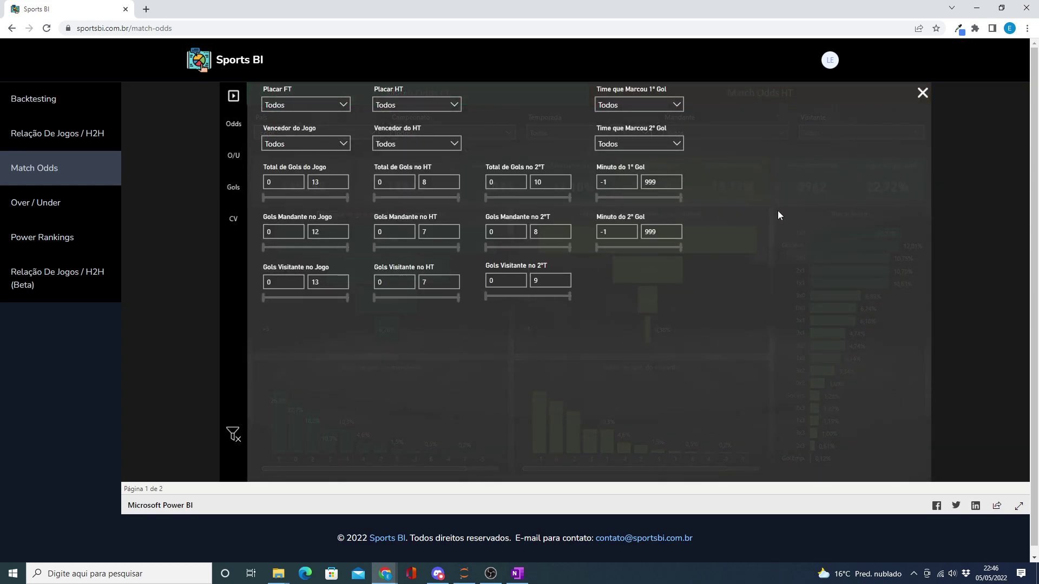
left_click(648, 104)
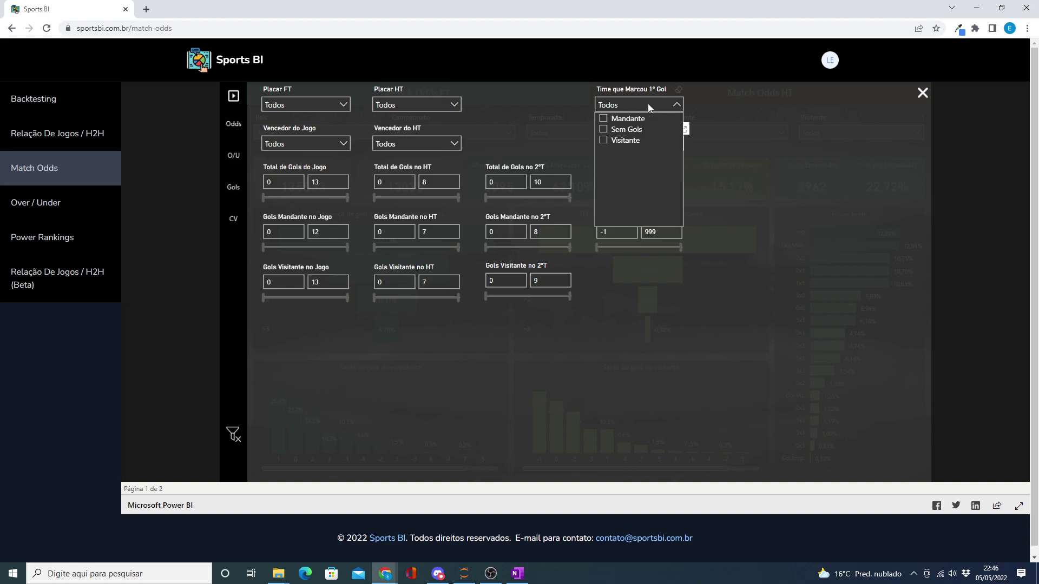
left_click(624, 142)
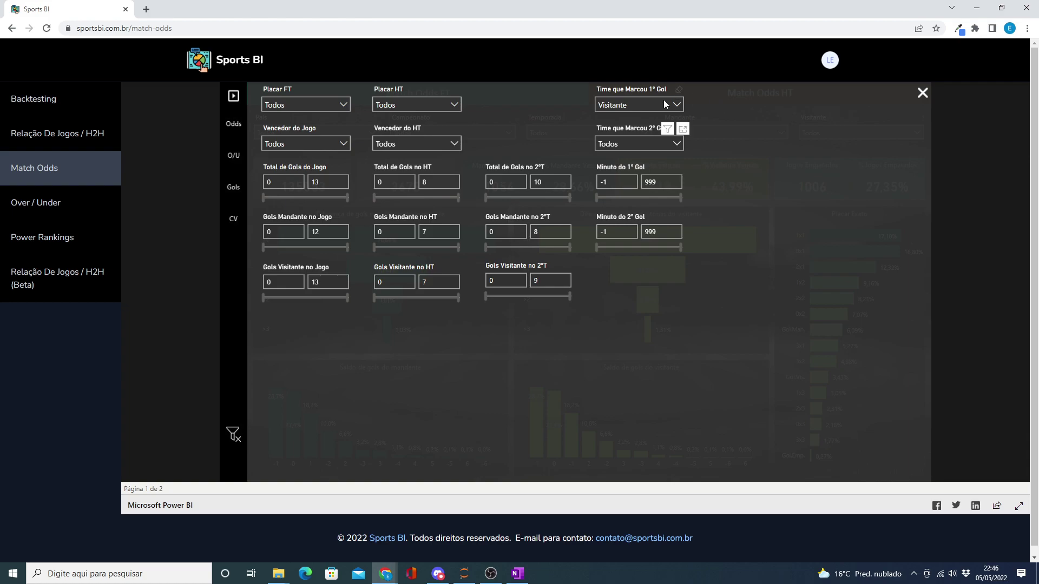
left_click(620, 182)
type("0")
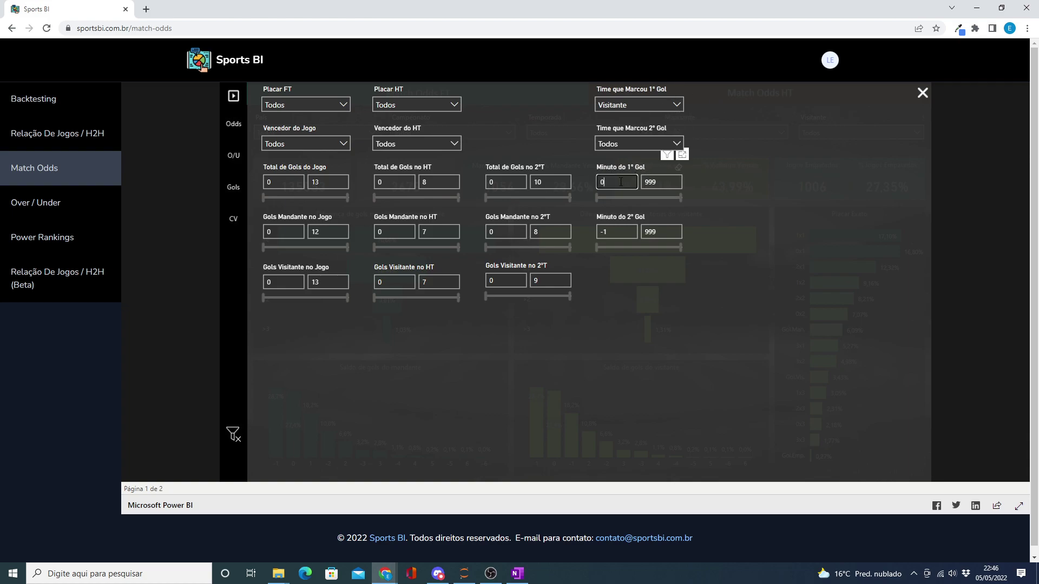
left_click(676, 181)
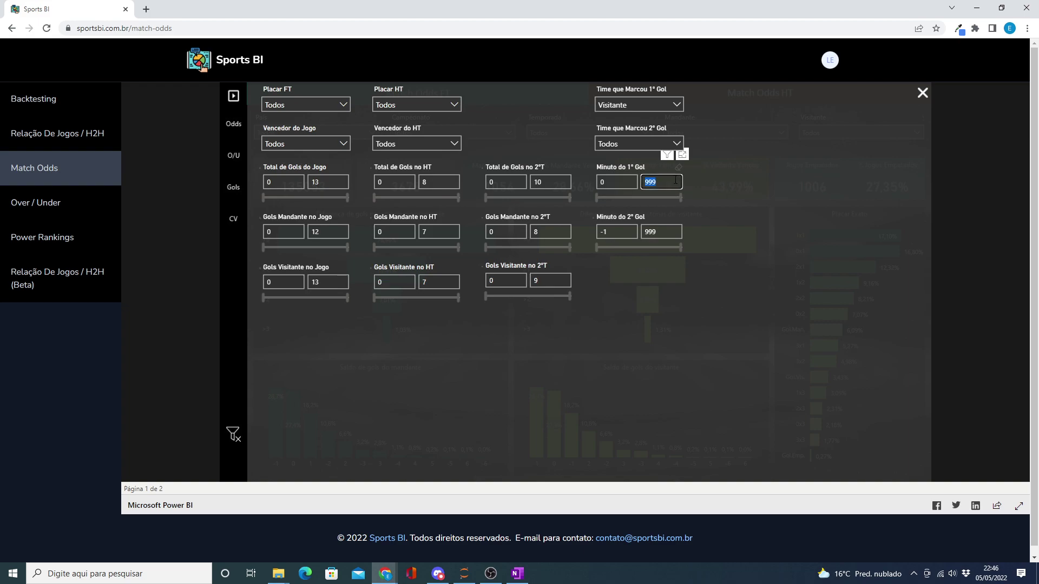
type("20")
key("Return")
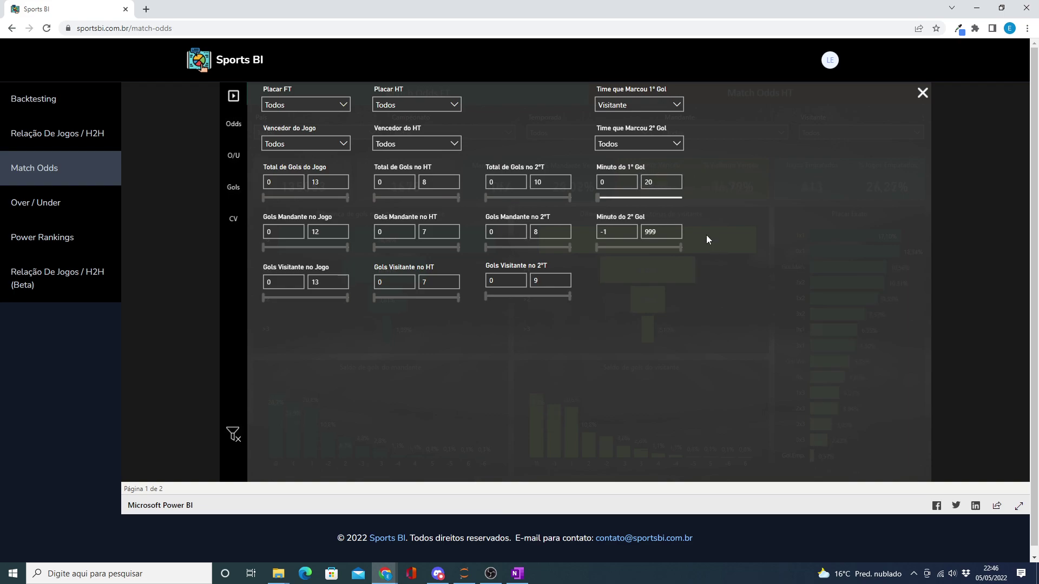
left_click(922, 93)
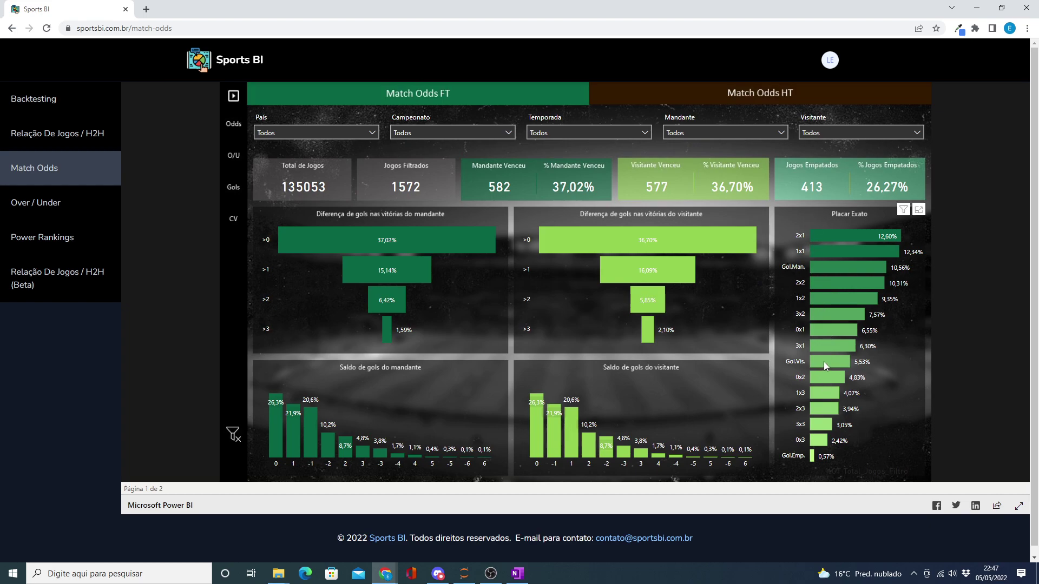
- Record 5,53% in OneNote after the first section's question "Quantos desses jogos a Zebra Goleou?"
mouse_move(824, 361)
left_click(518, 574)
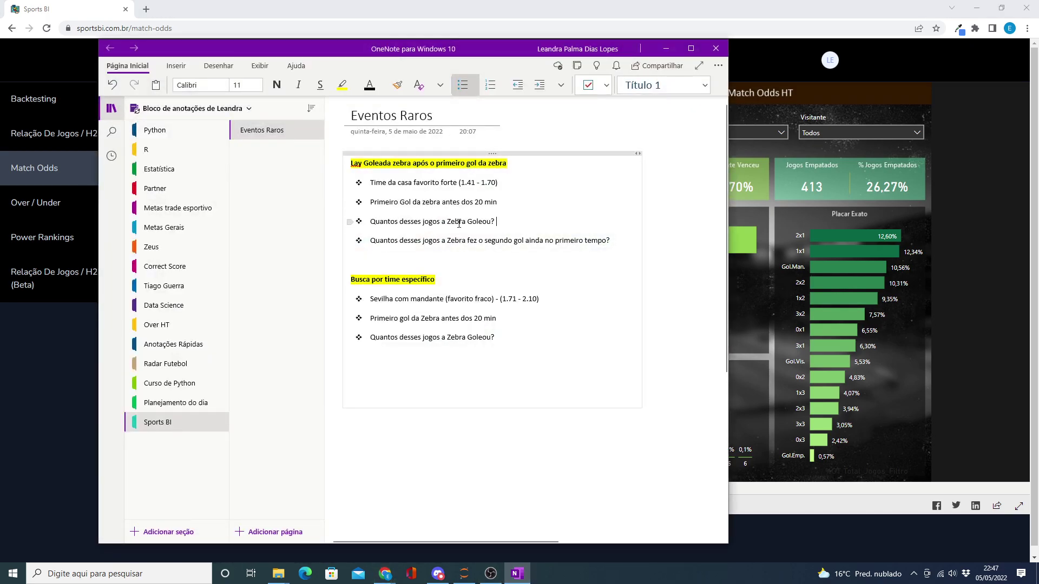
type("5,53%")
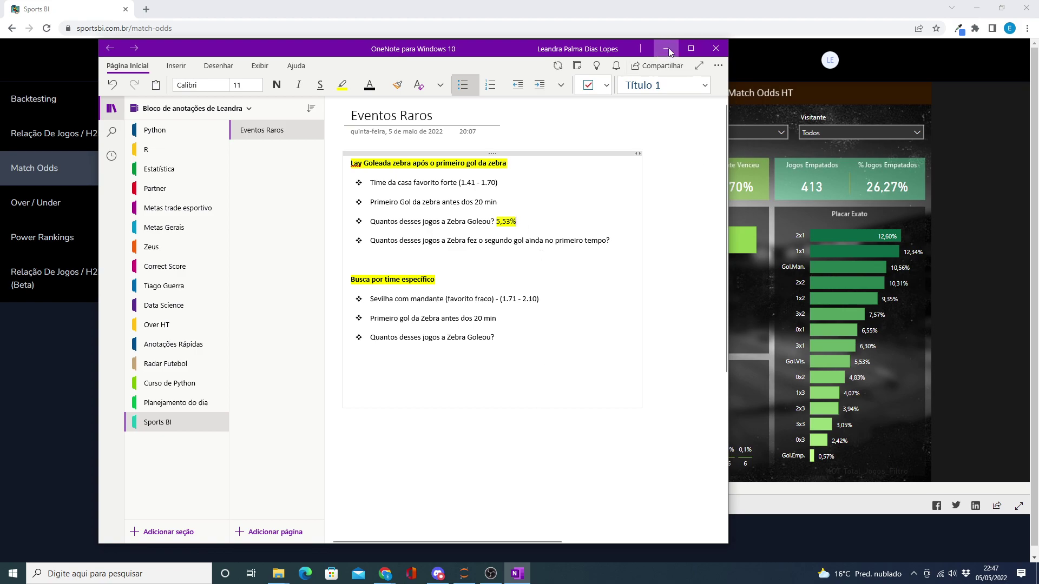
left_click(667, 49)
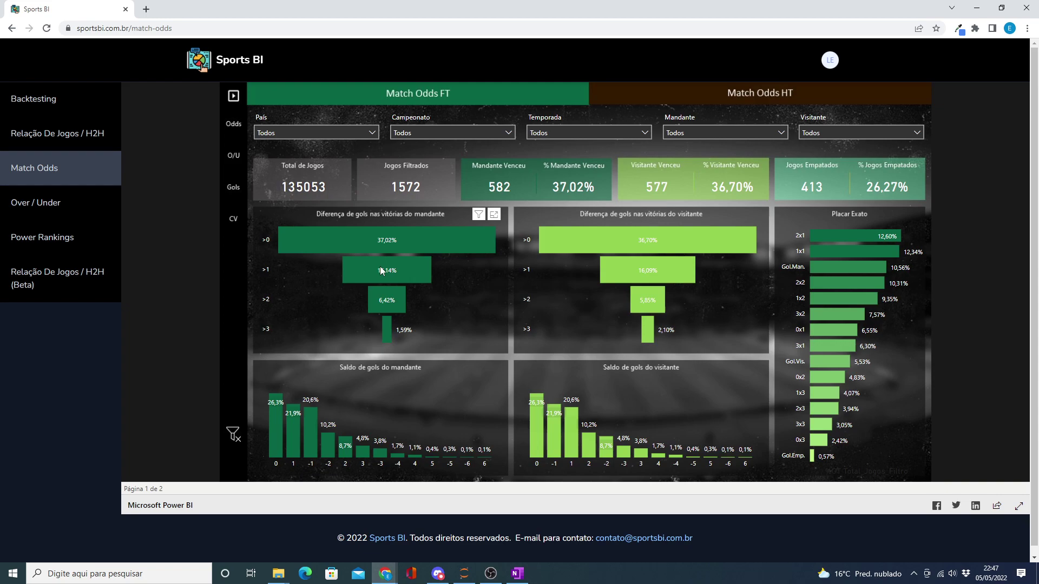
- Add goal filters in Sports BI so Visitante also scored the second goal, with Minuto do 2º Gol from 0 to 45
mouse_move(381, 270)
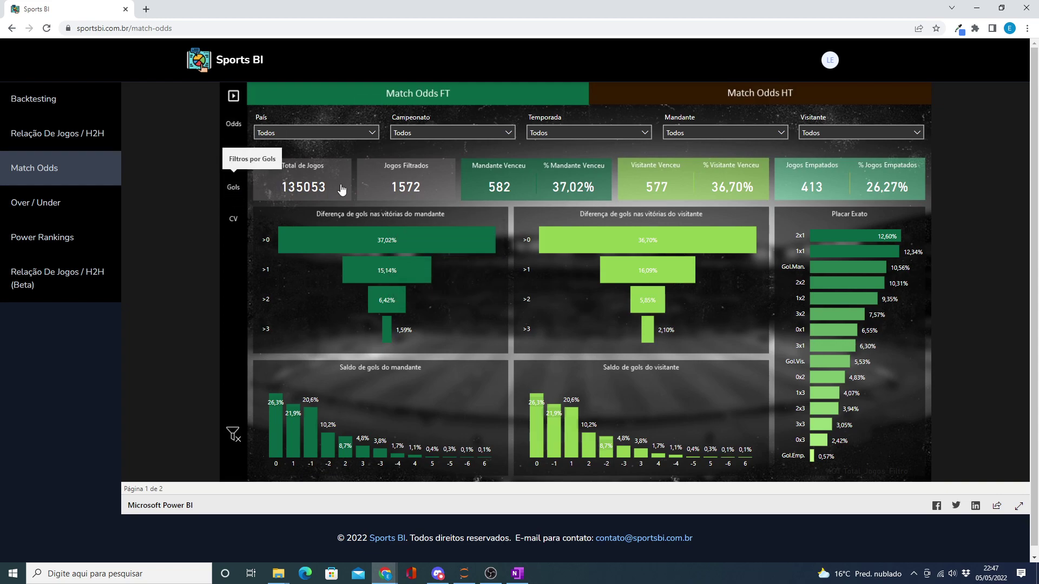
left_click(233, 187)
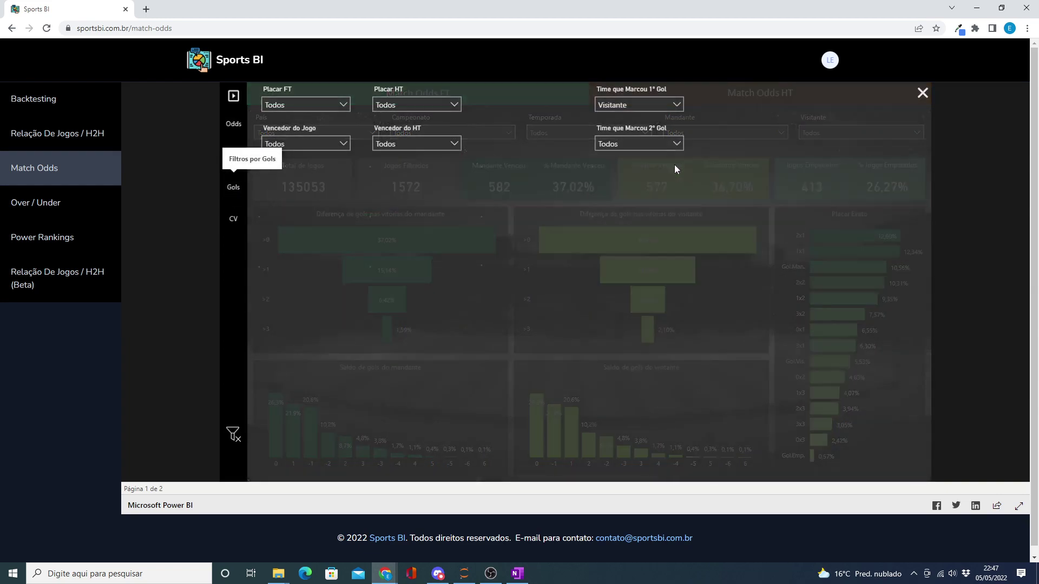
left_click(642, 144)
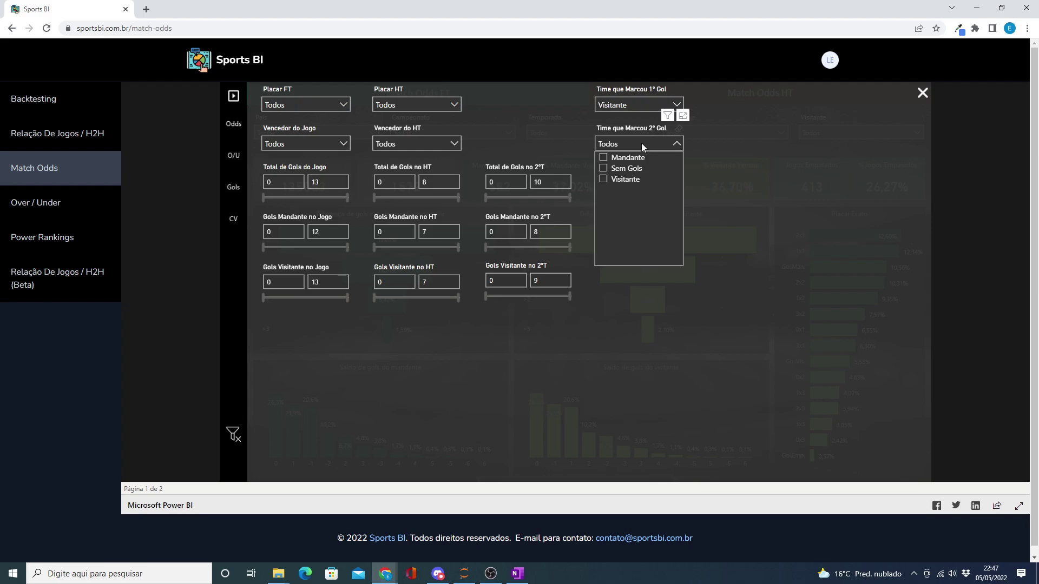
left_click(623, 182)
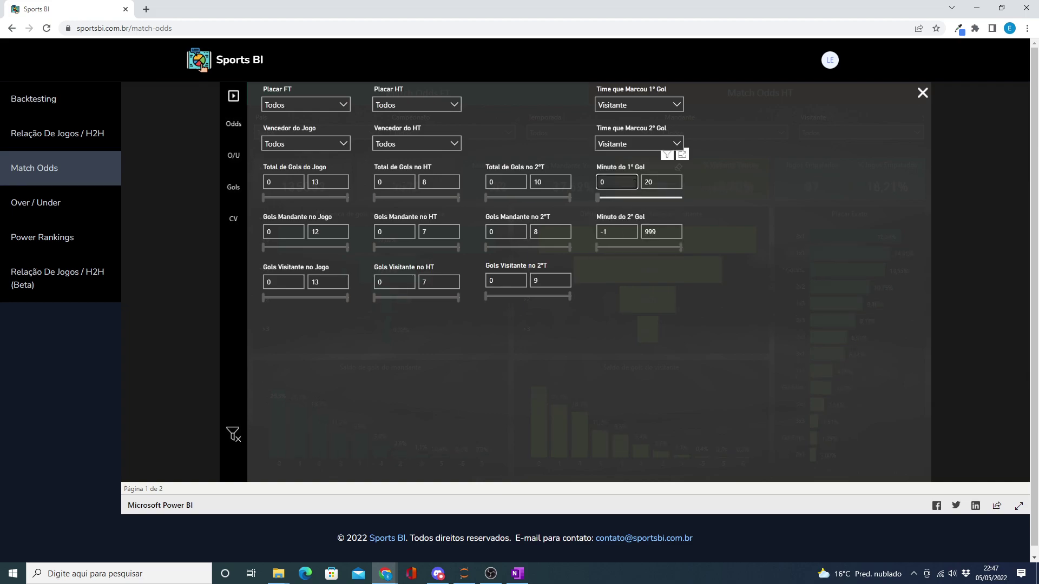
left_click(613, 233)
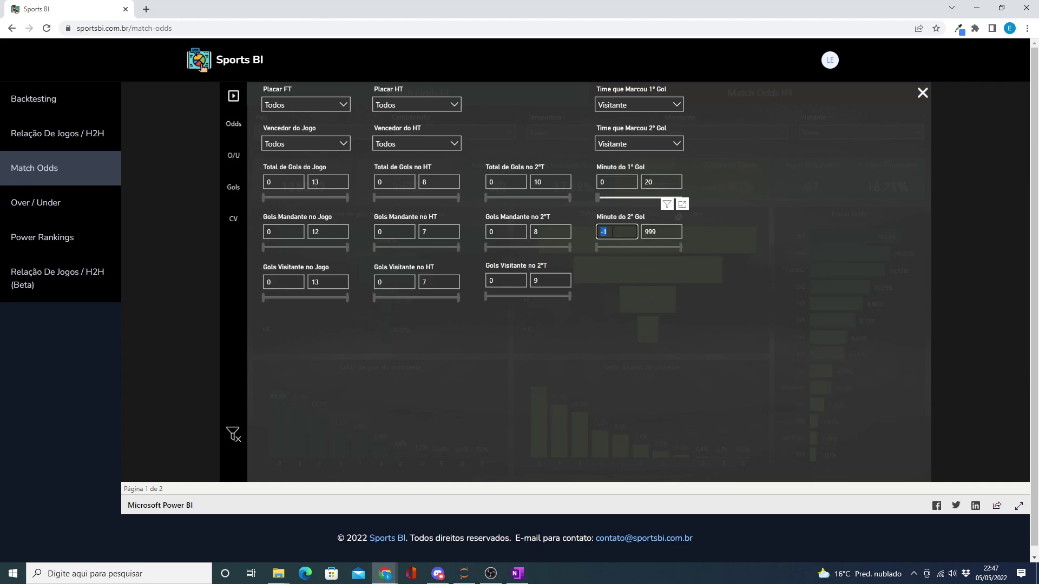
type("0")
key("Tab")
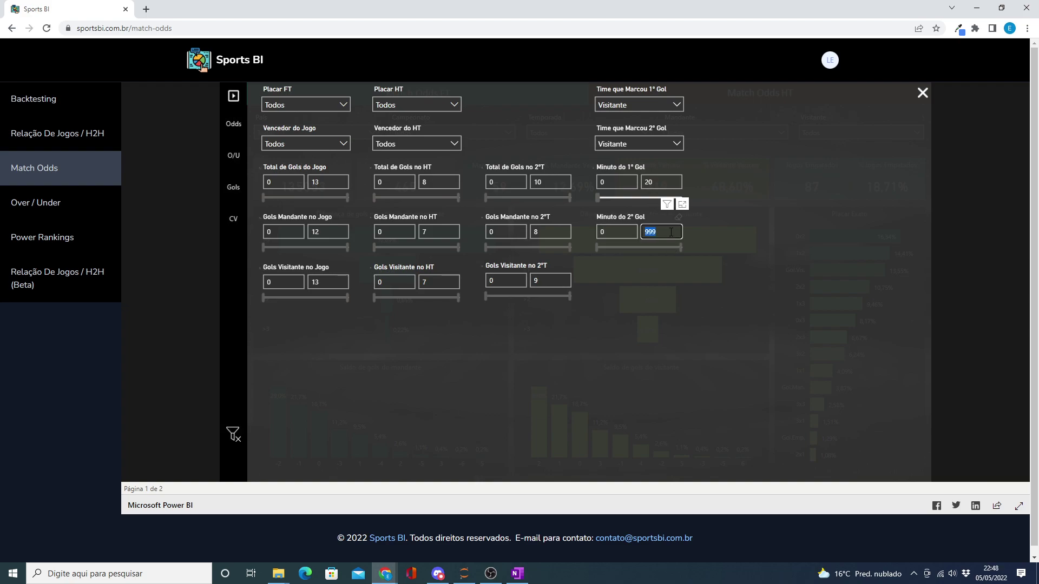
type("45")
key("Return")
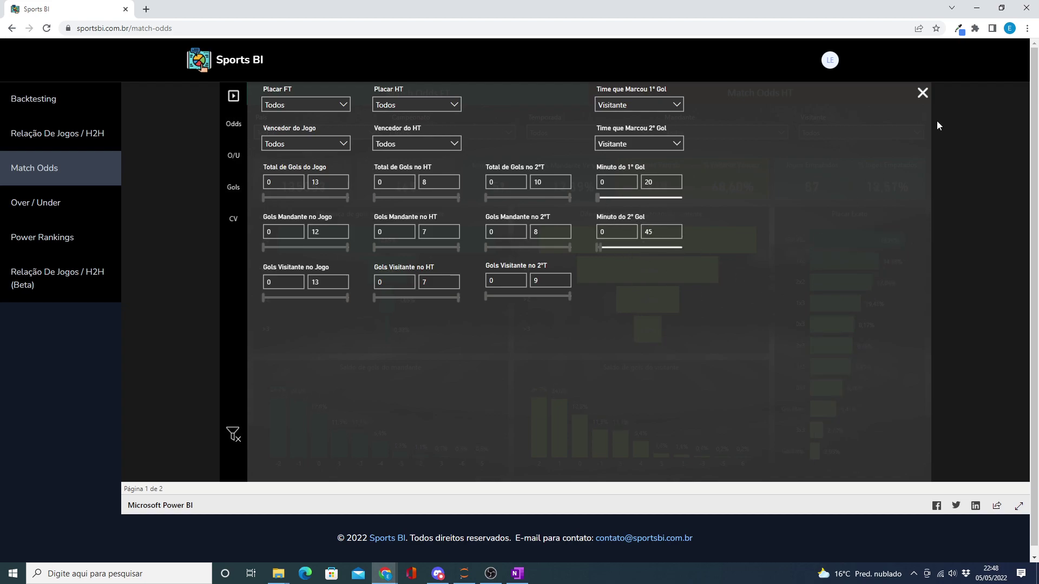
left_click(923, 94)
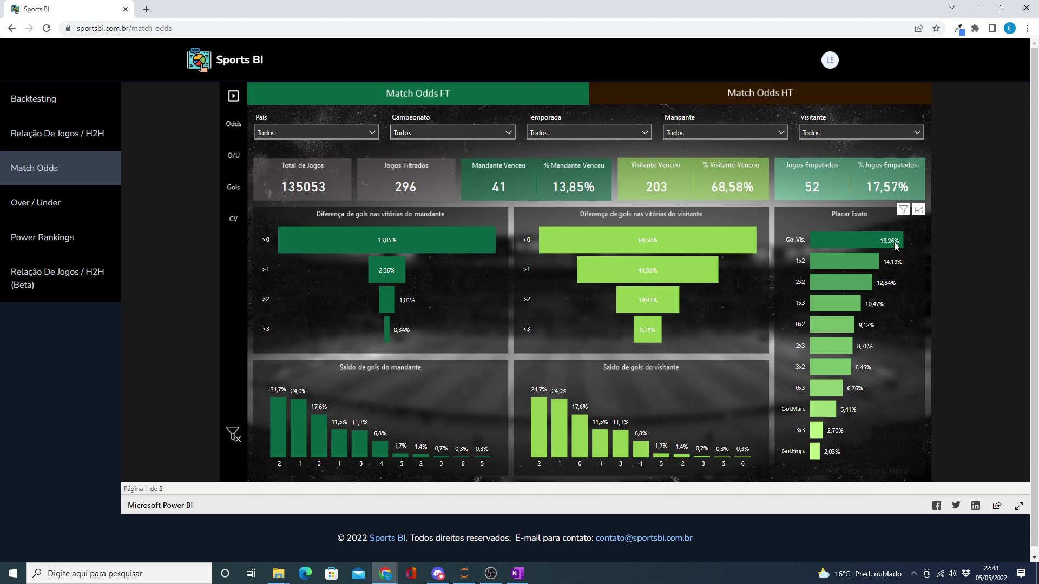
- Record 19,26% in OneNote after the question about the Zebra scoring the second goal in the first half
mouse_move(895, 246)
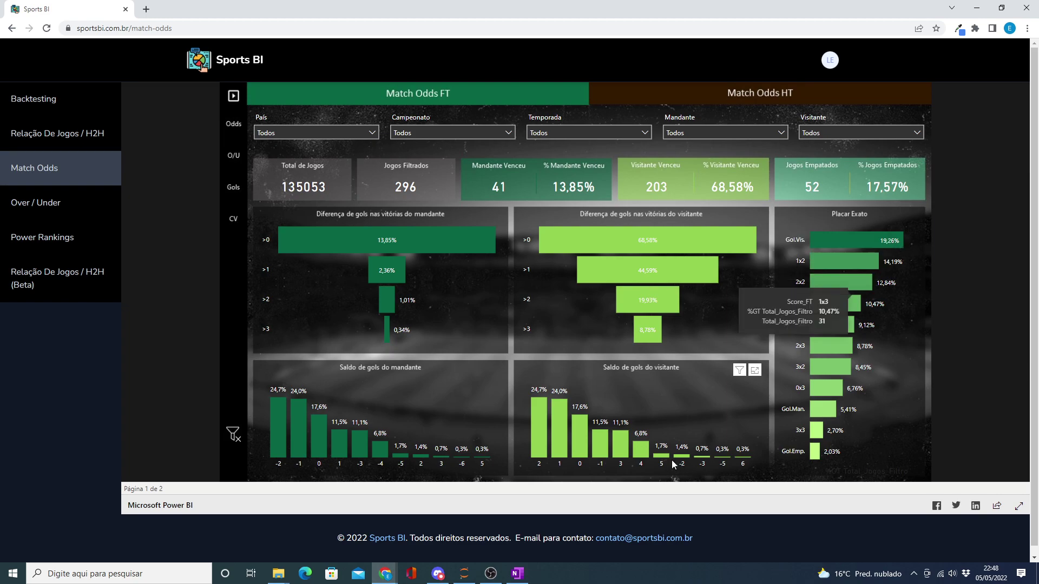
left_click(517, 574)
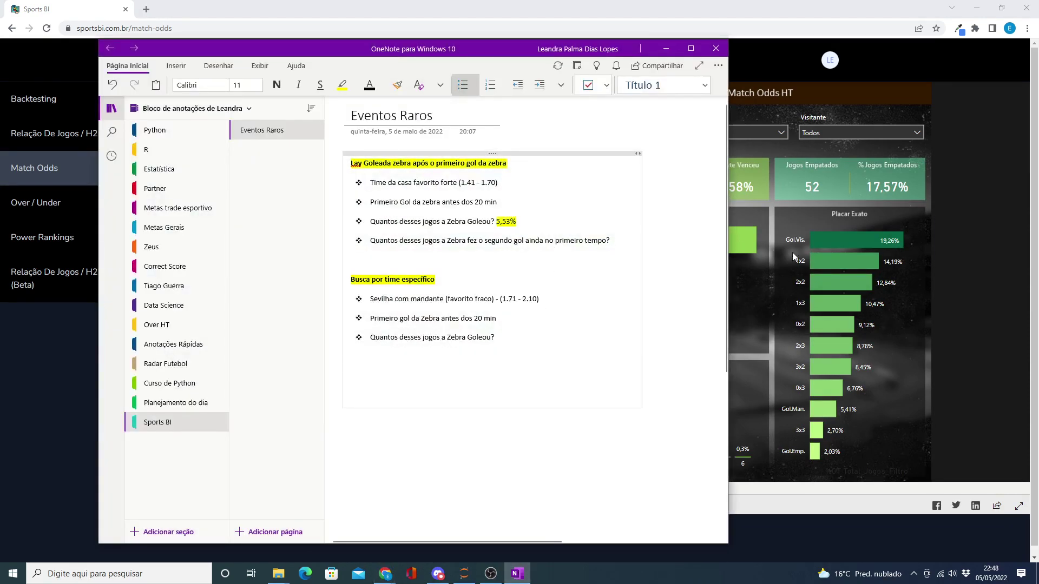
left_click(630, 240)
type("1")
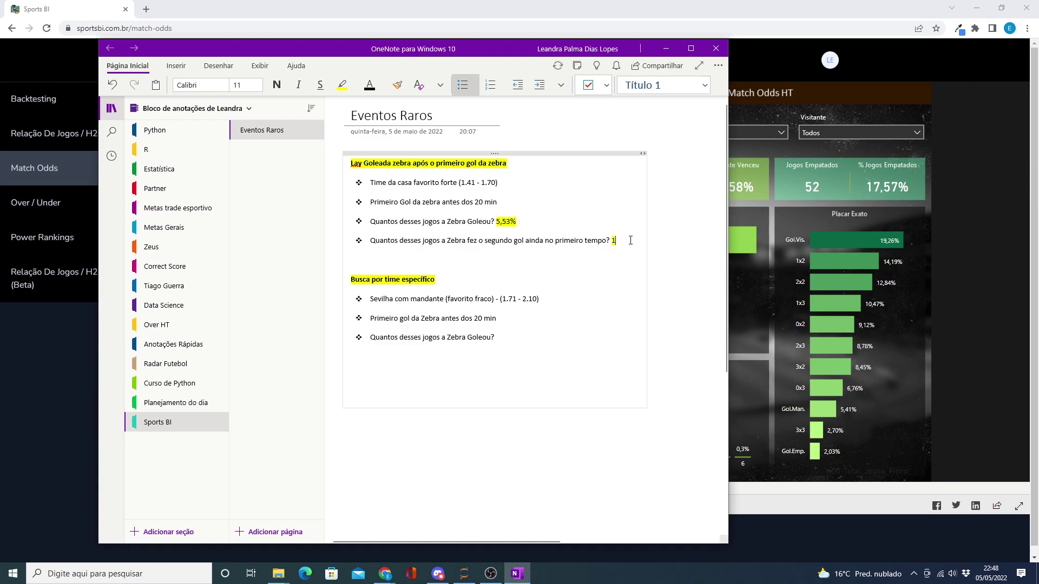
type("9,26%")
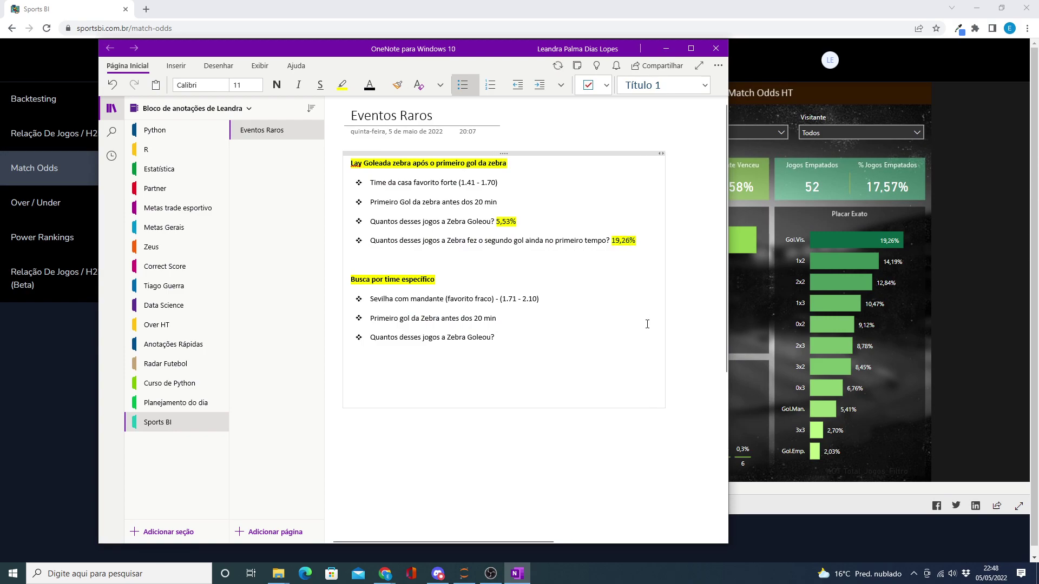
left_click(675, 47)
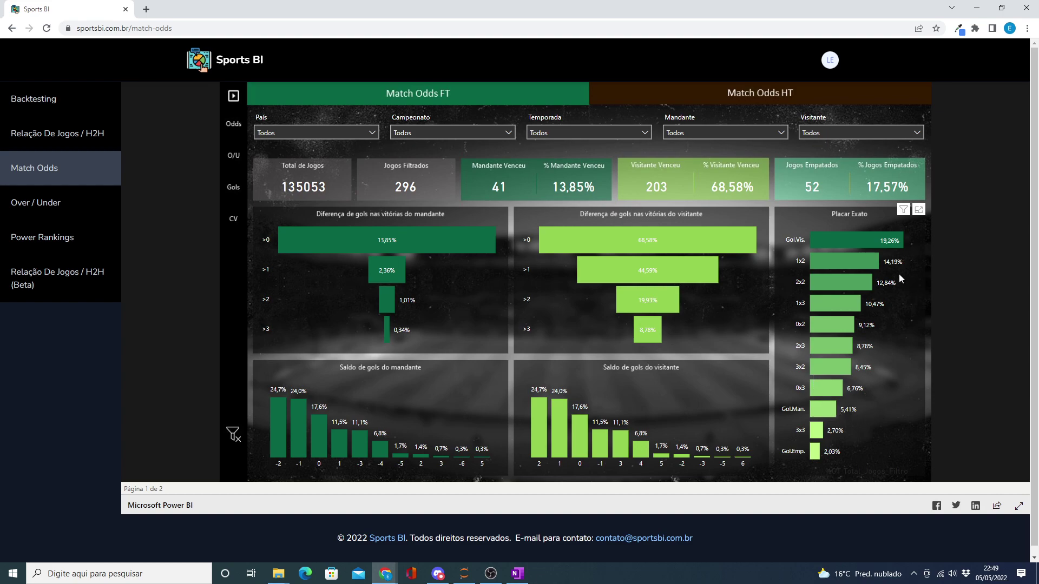
- Clear all filters from the Sports BI match report and bring up the Eventos Raros notes in OneNote
mouse_move(819, 241)
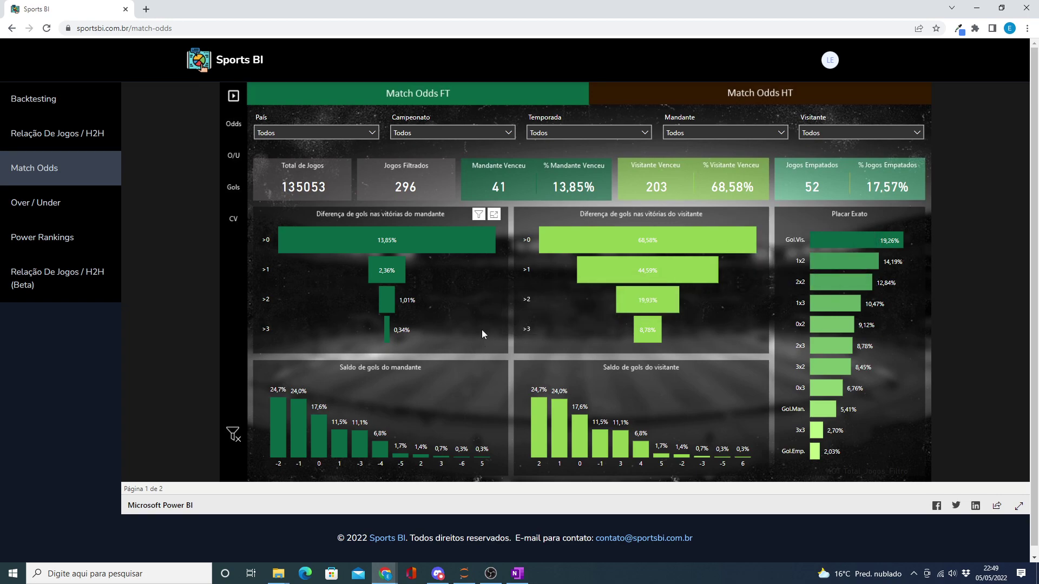
left_click(236, 437)
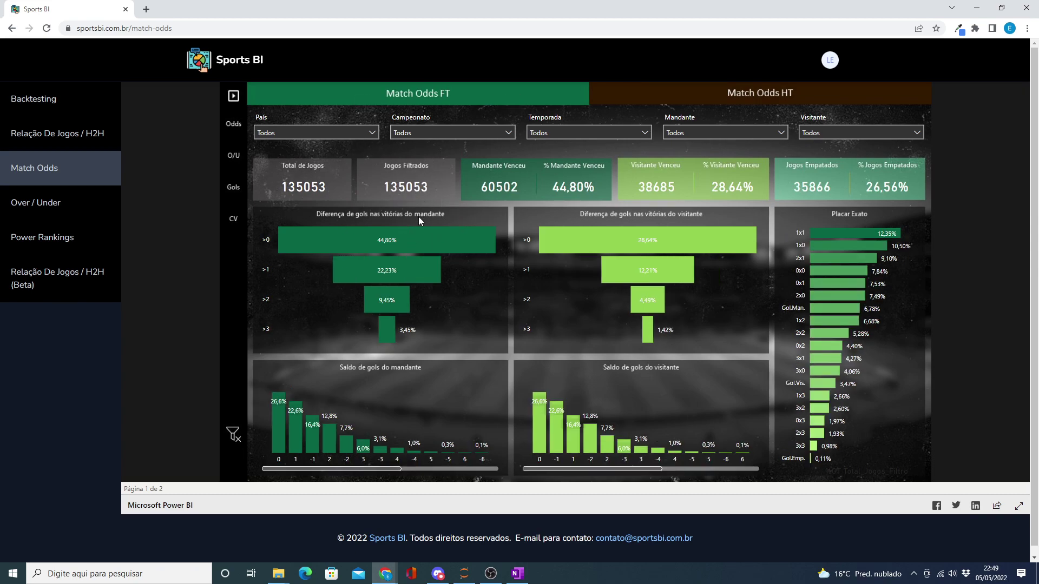
left_click(521, 578)
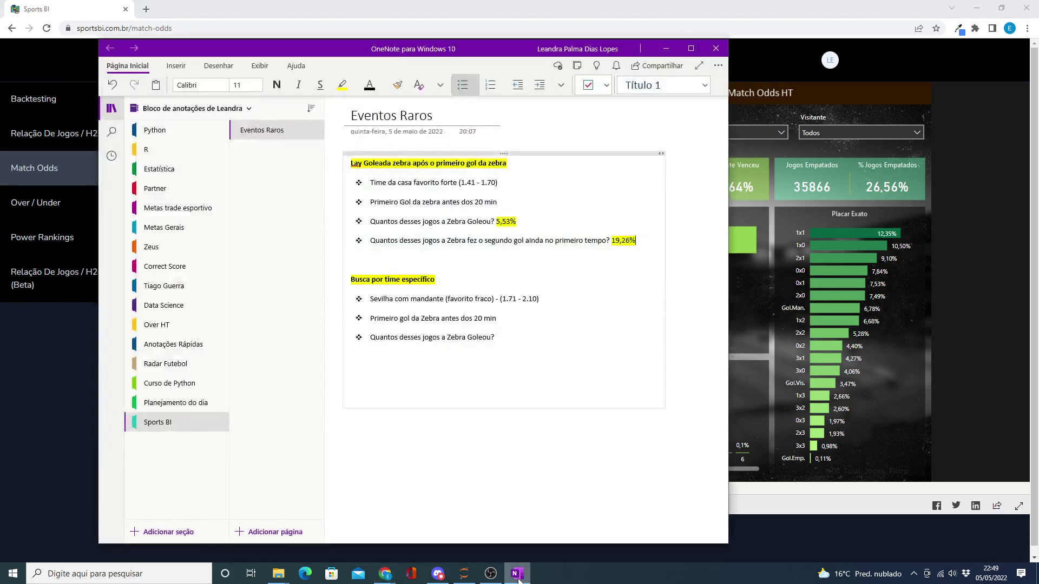
- Return from the notes to Sports BI and filter Odds MO Mandante FT to the range 1,71 to 2,10
left_click(470, 279)
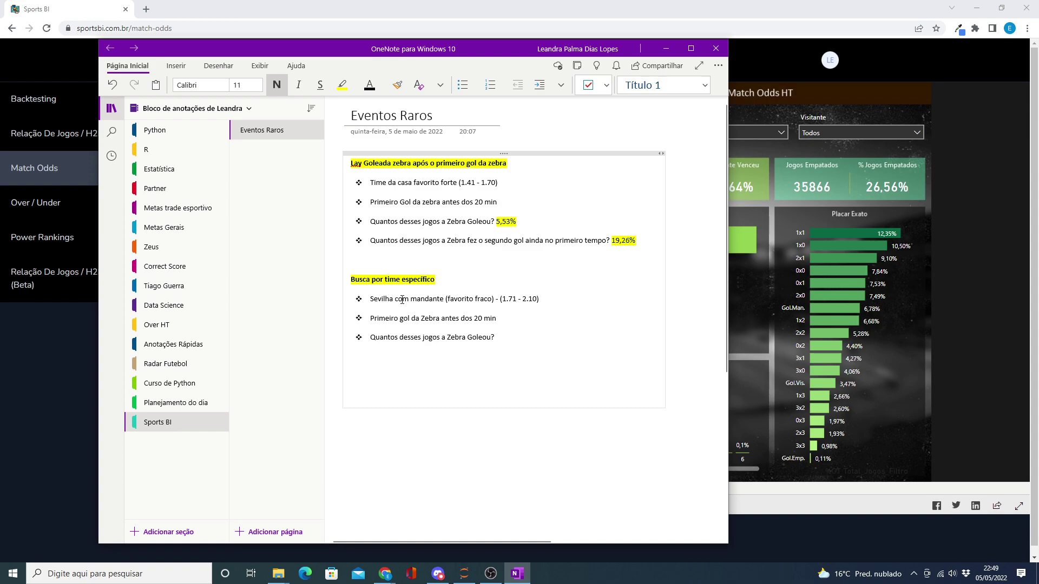
left_click(504, 318)
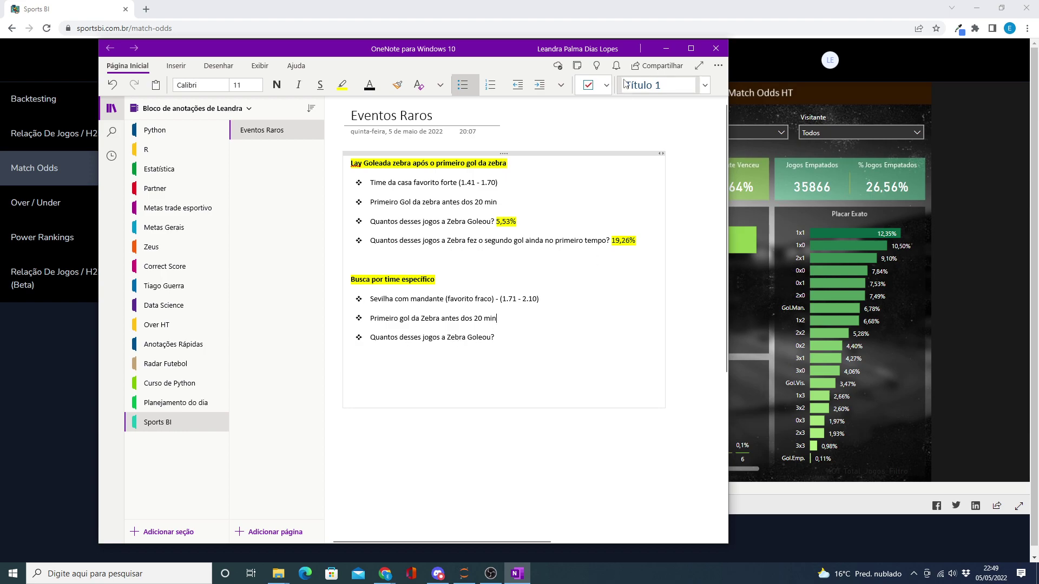
left_click(666, 49)
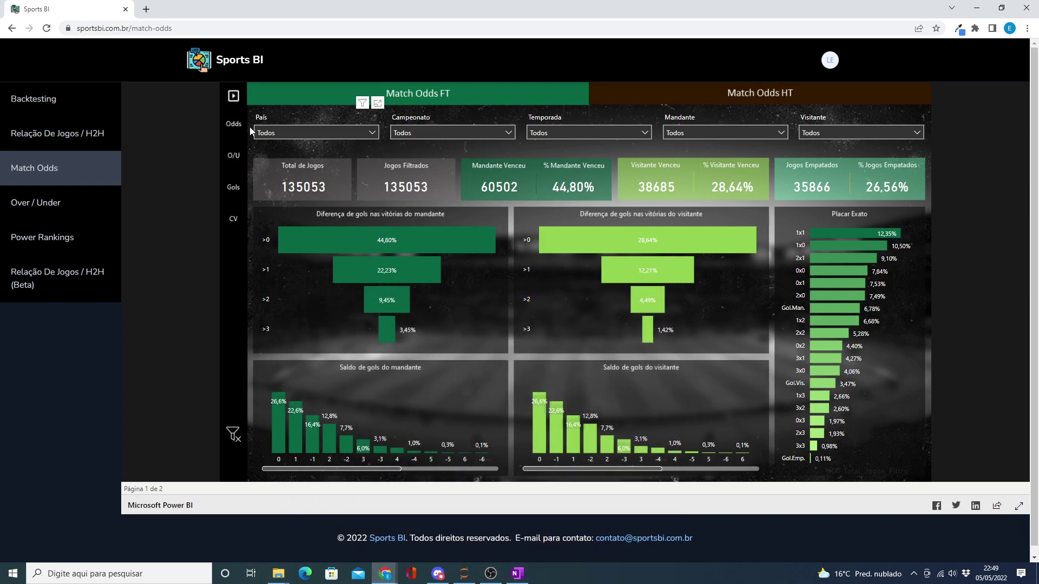
left_click(234, 125)
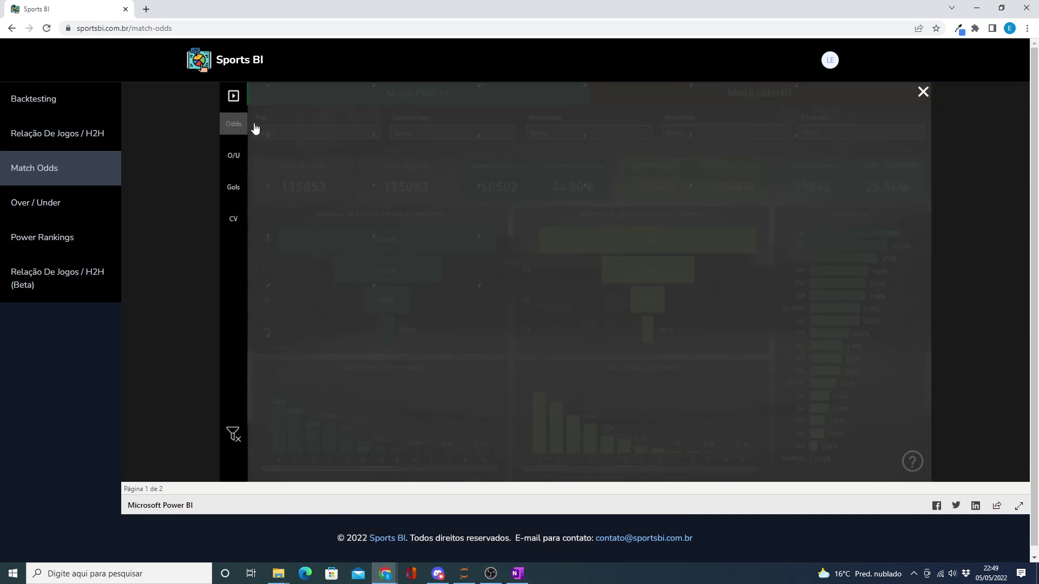
left_click(303, 103)
type("1.71")
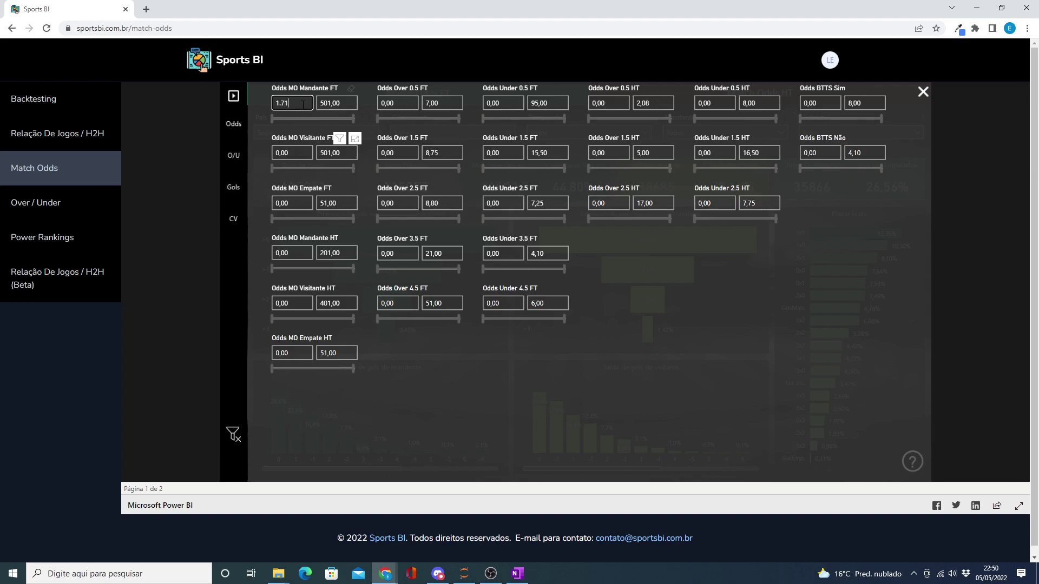
left_click(341, 102)
type("2.")
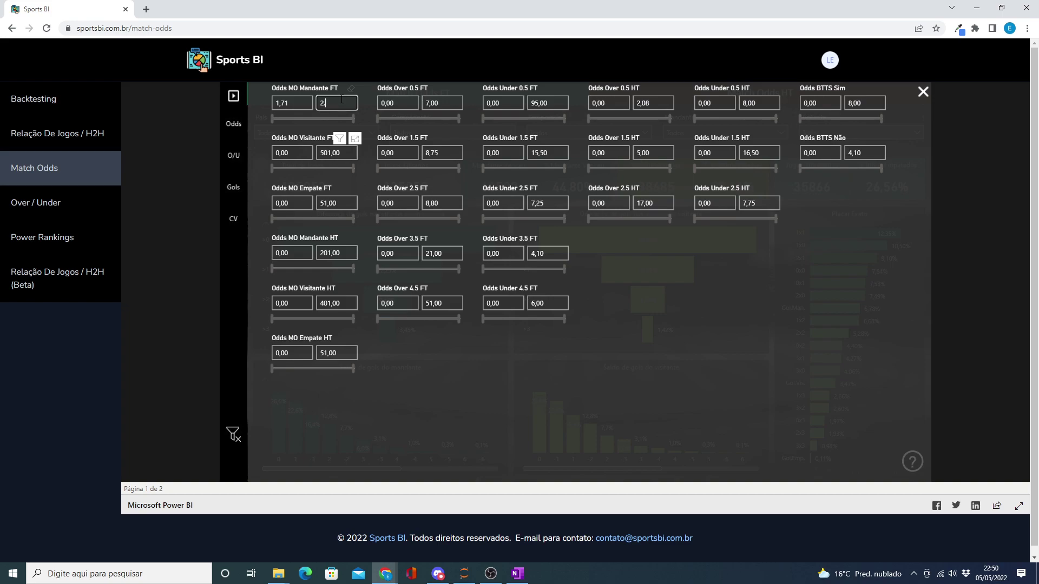
left_click(923, 93)
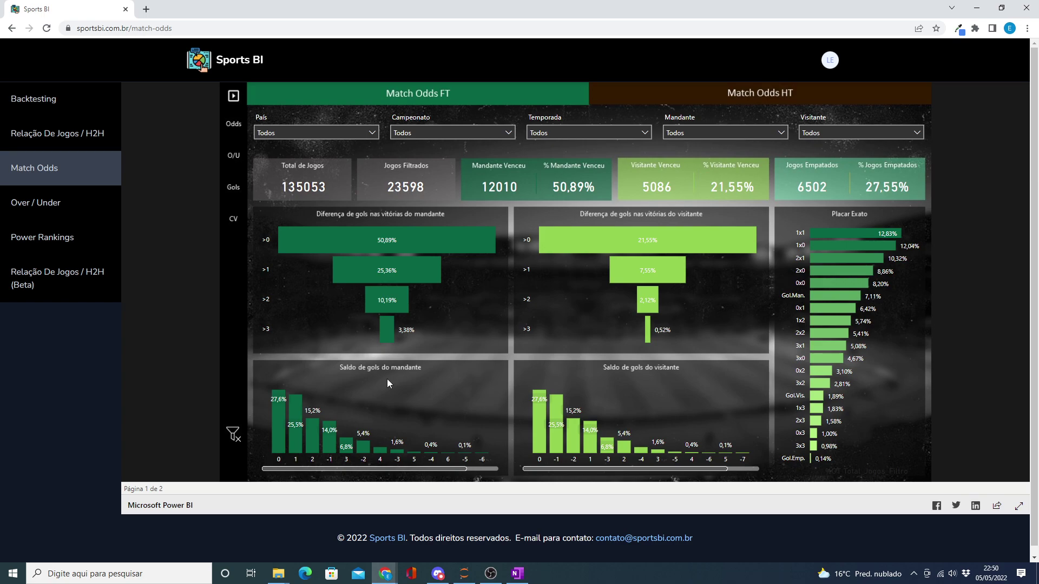
- Restrict the Campeonato filter of the match report to Spain La Liga
left_click(425, 134)
scroll(466, 217, "down", 5)
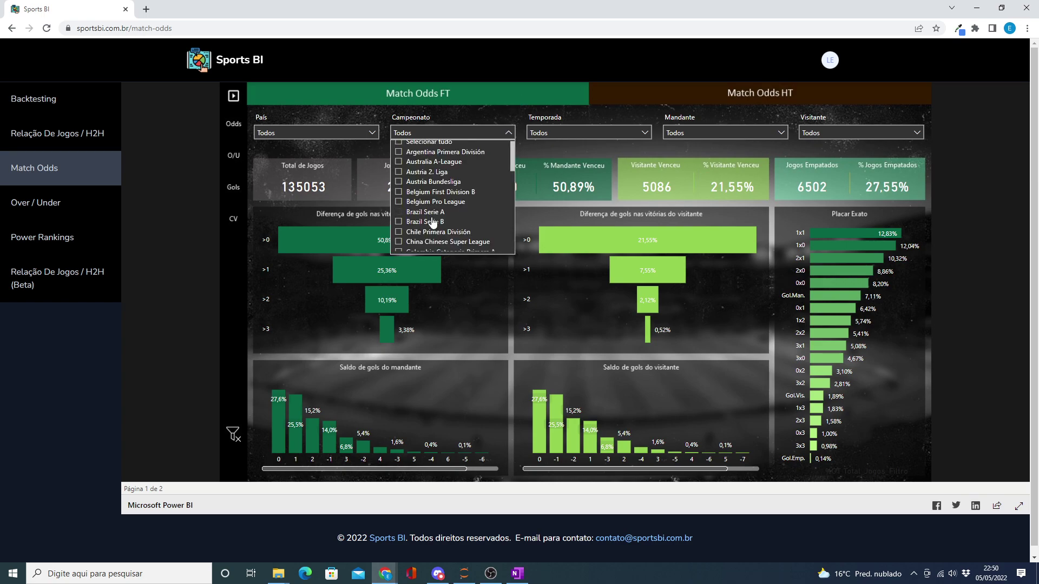
scroll(476, 225, "down", 3)
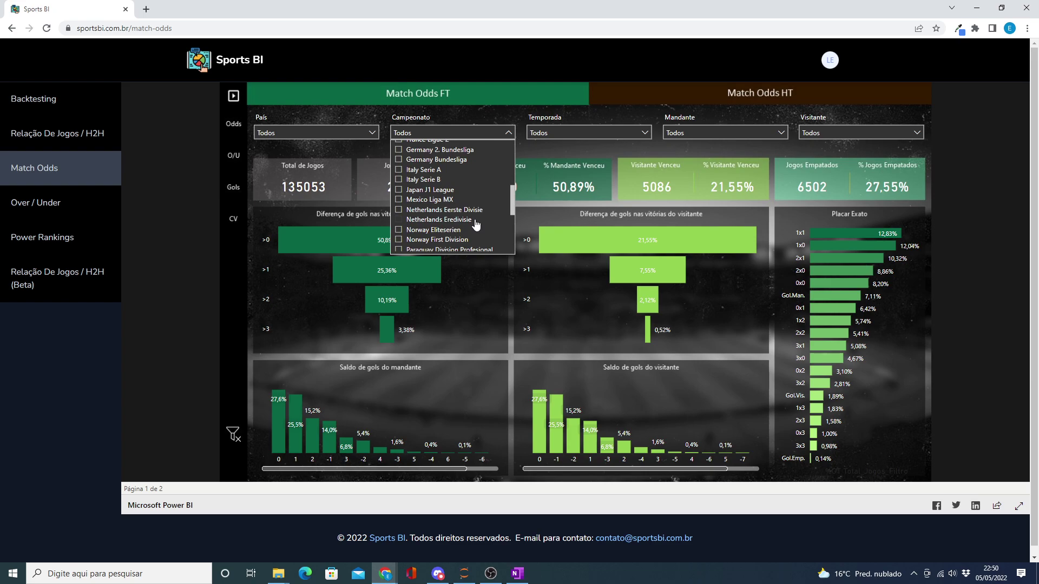
scroll(476, 224, "down", 5)
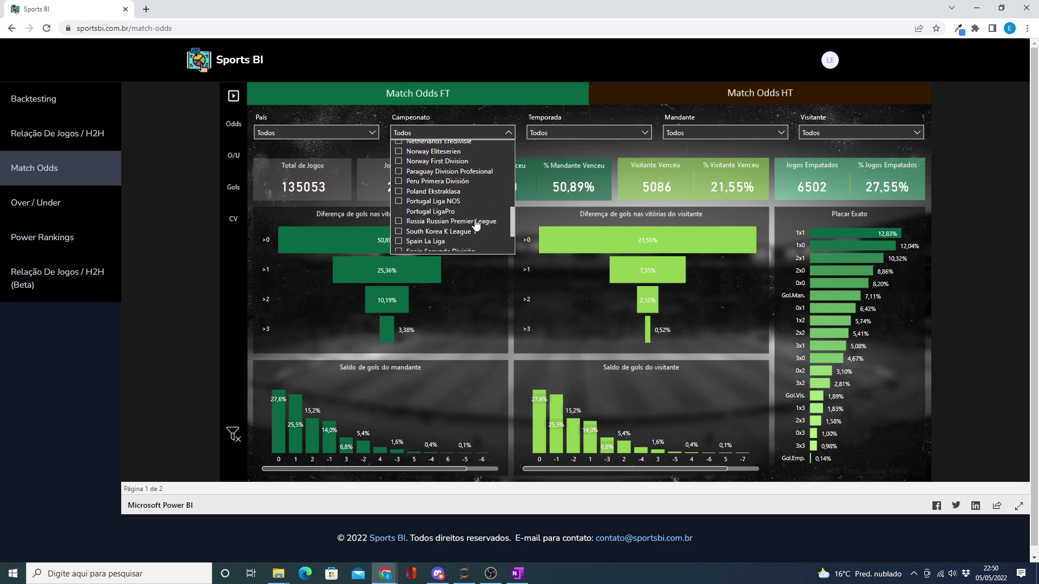
left_click(442, 210)
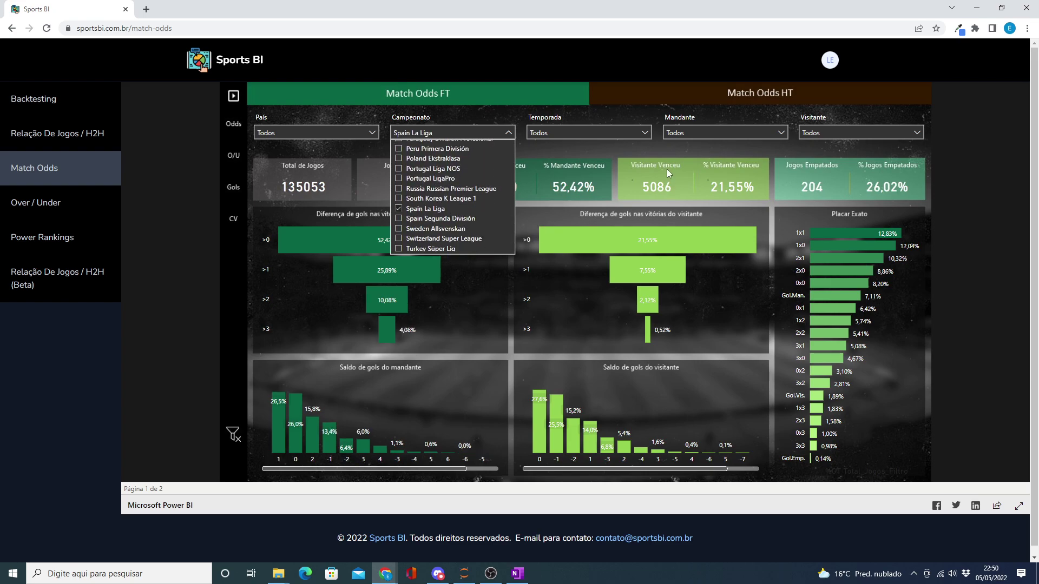
left_click(568, 148)
- Restrict the Mandante filter to Sevilla FC as the home team
left_click(718, 133)
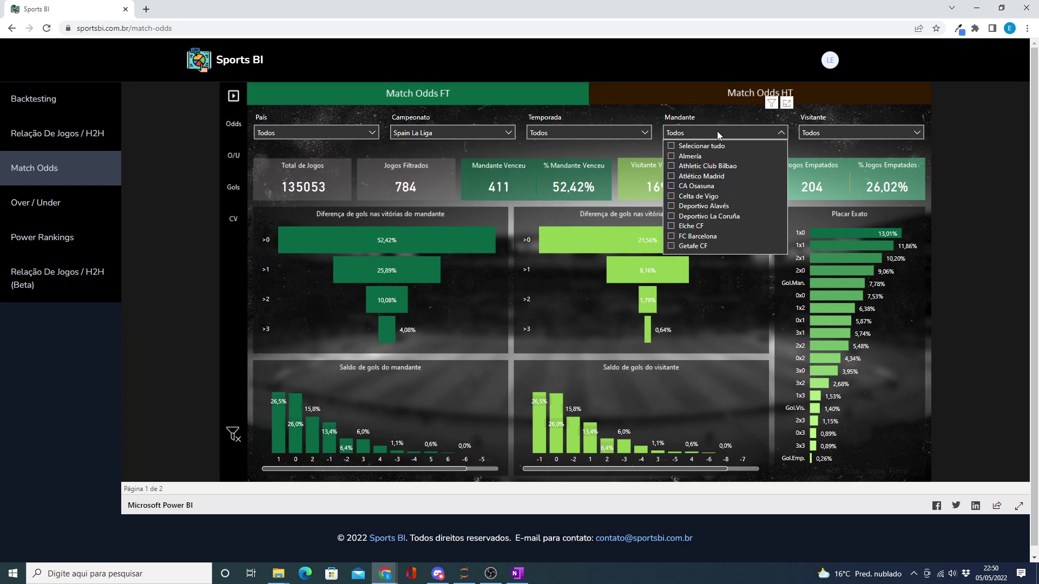
scroll(712, 219, "down", 3)
scroll(712, 218, "down", 2)
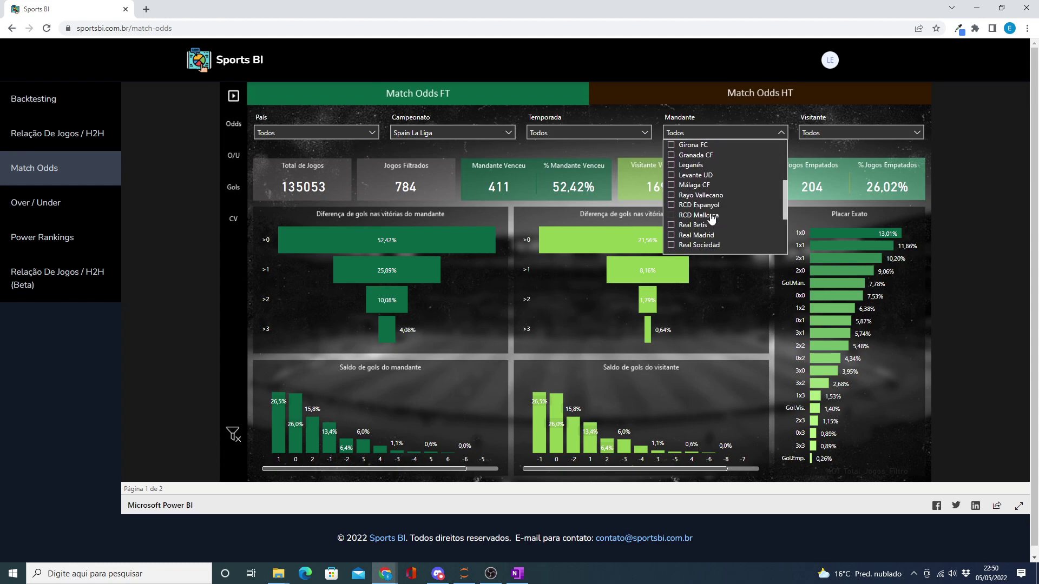
scroll(711, 219, "down", 2)
scroll(703, 211, "down", 1)
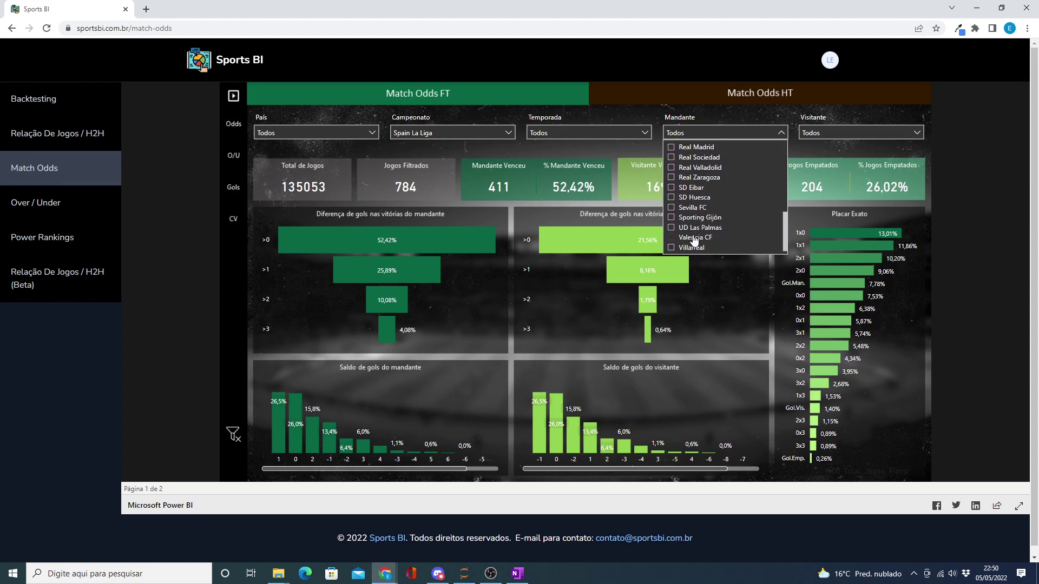
left_click(702, 208)
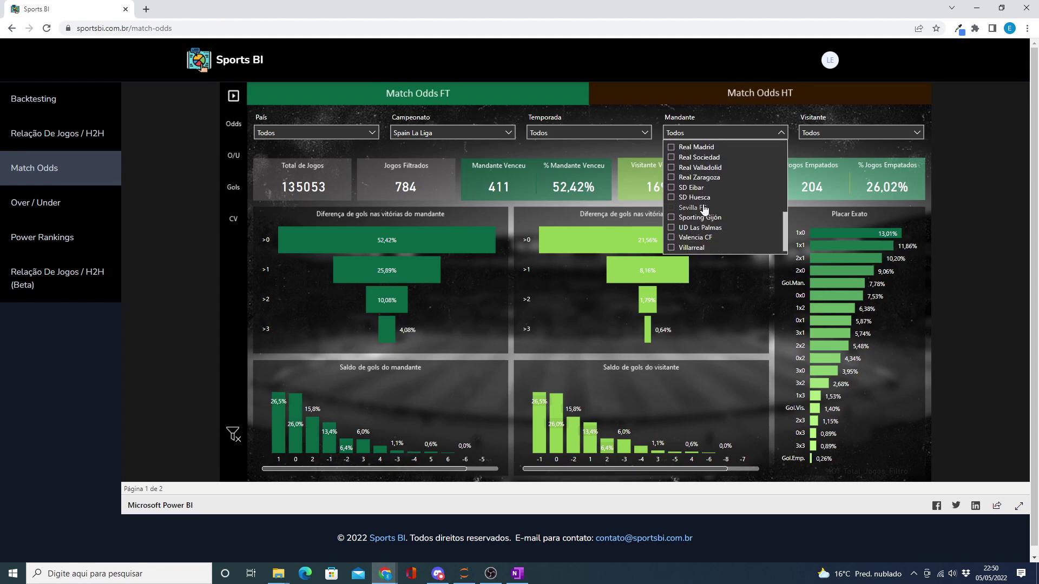
left_click(738, 297)
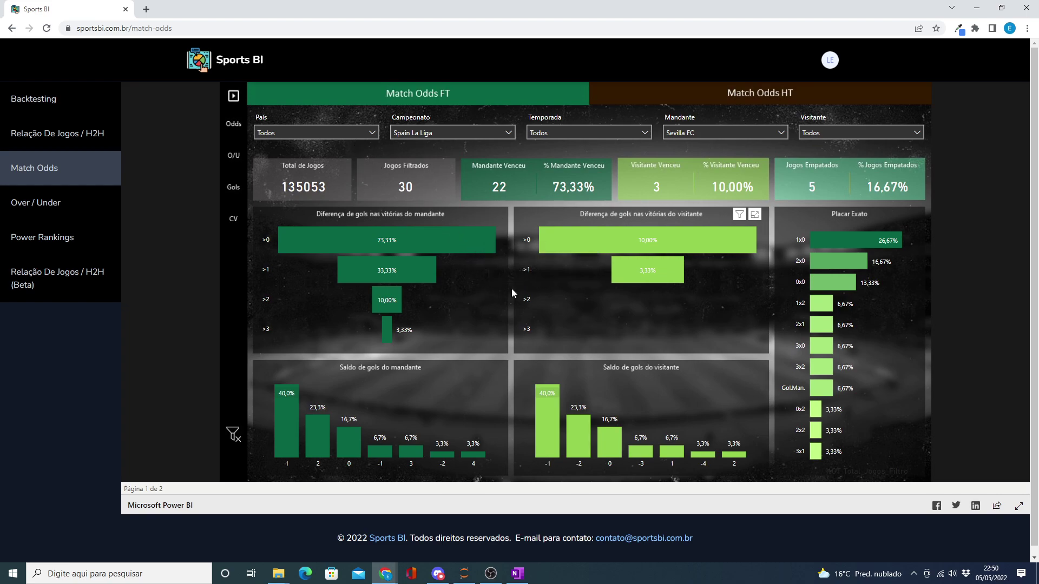
- Add goal filters so Visitante scored the first goal, with Minuto do 1º Gol from 0 to 20
left_click(242, 194)
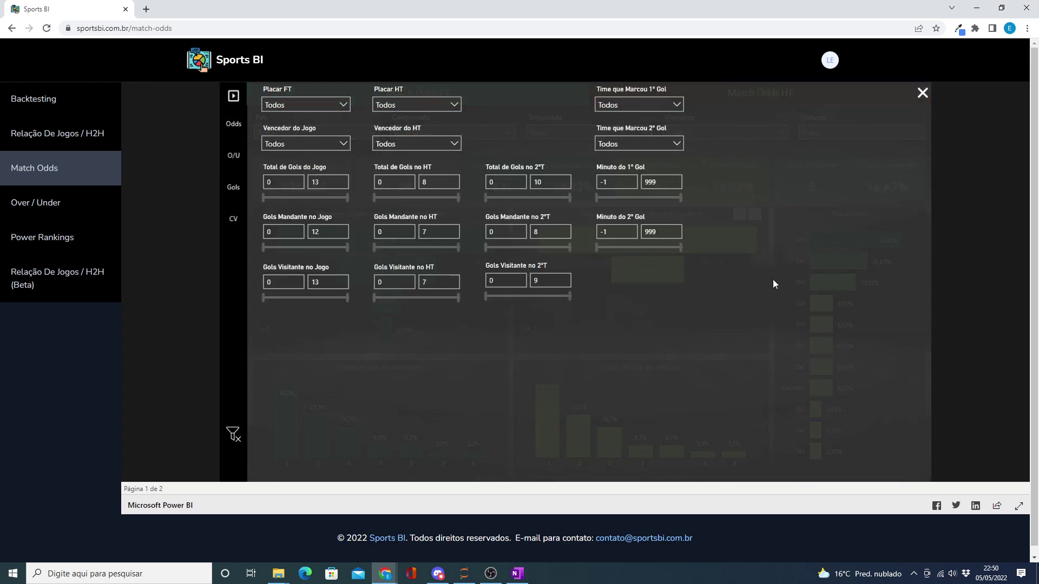
left_click(631, 106)
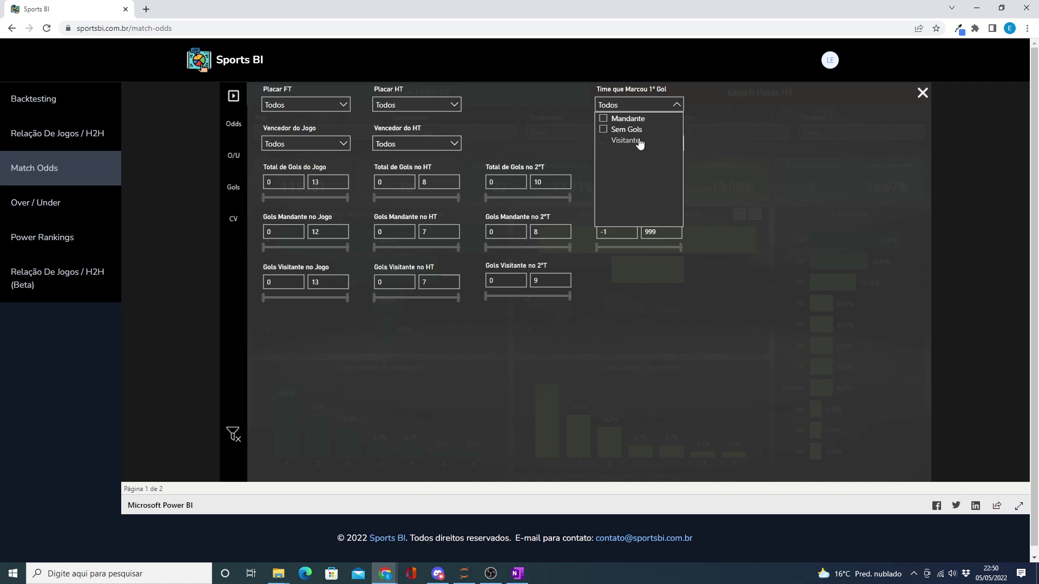
left_click(628, 141)
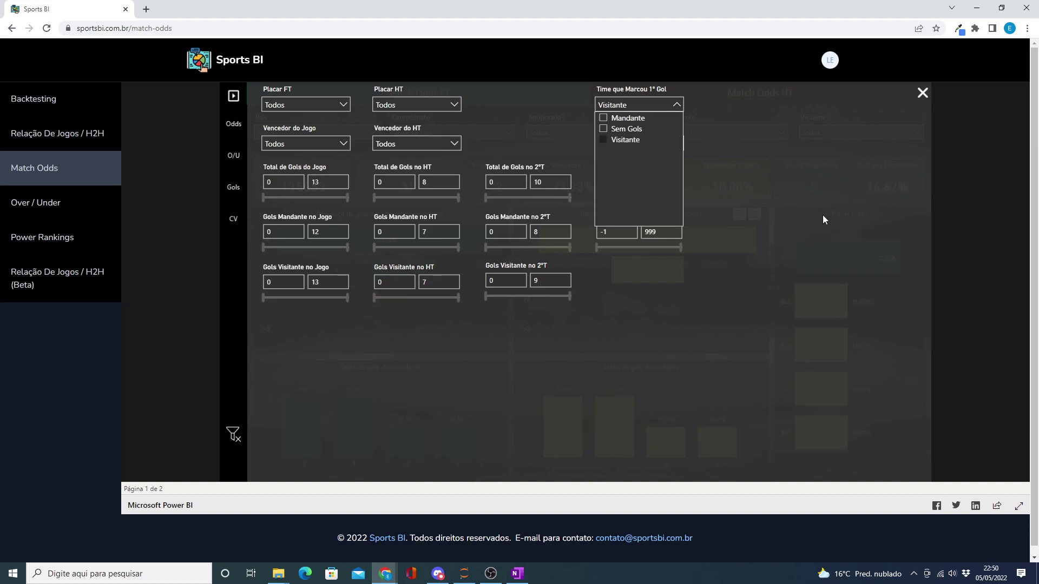
left_click(751, 131)
left_click(616, 183)
type("0")
left_click(668, 182)
type("20")
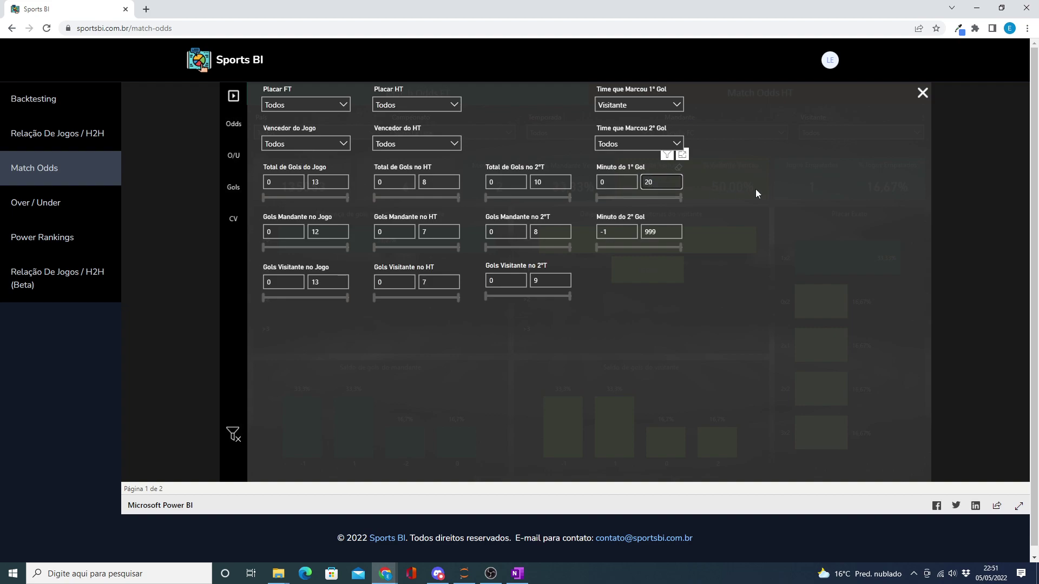
left_click(800, 190)
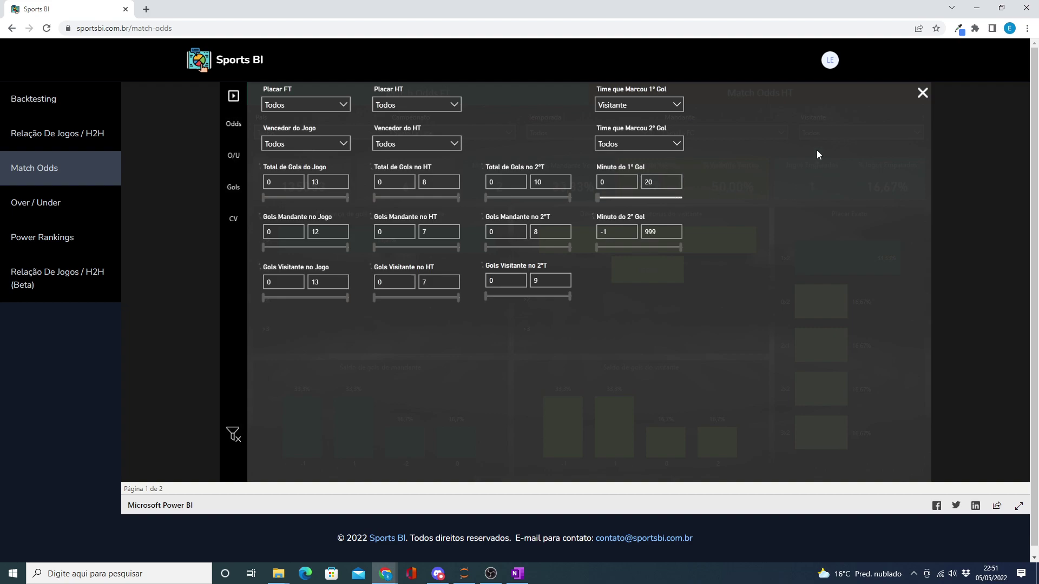
left_click(923, 95)
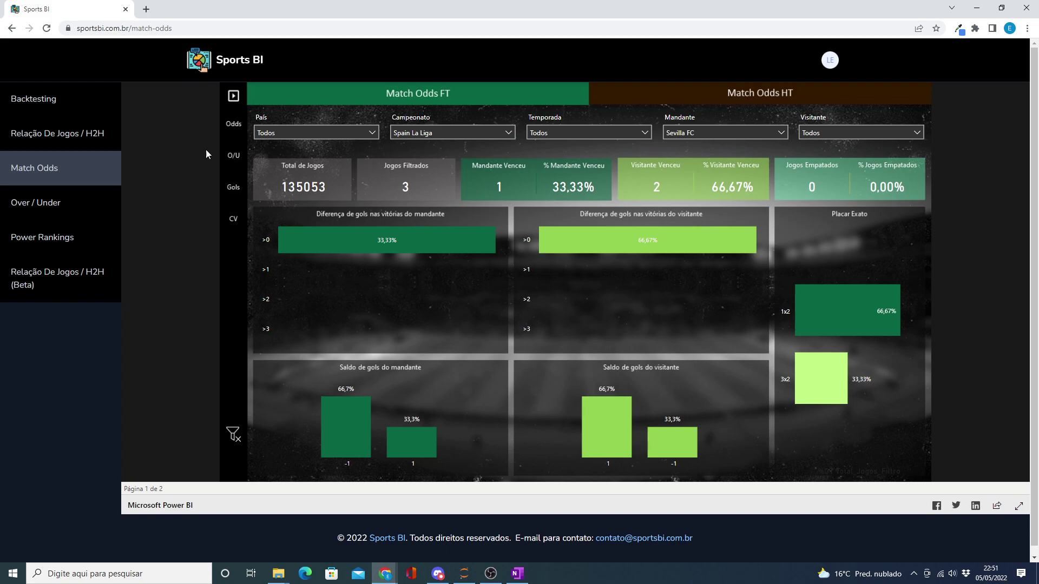
- Widen the Odds MO Mandante FT filter to the range 1,00 to 5,00
left_click(236, 128)
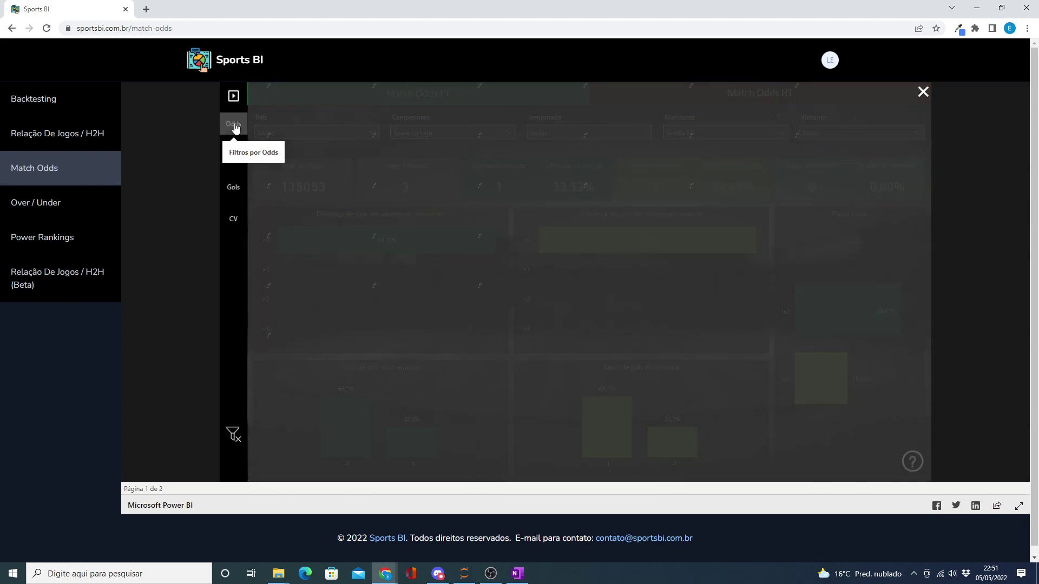
left_click(300, 102)
type("1")
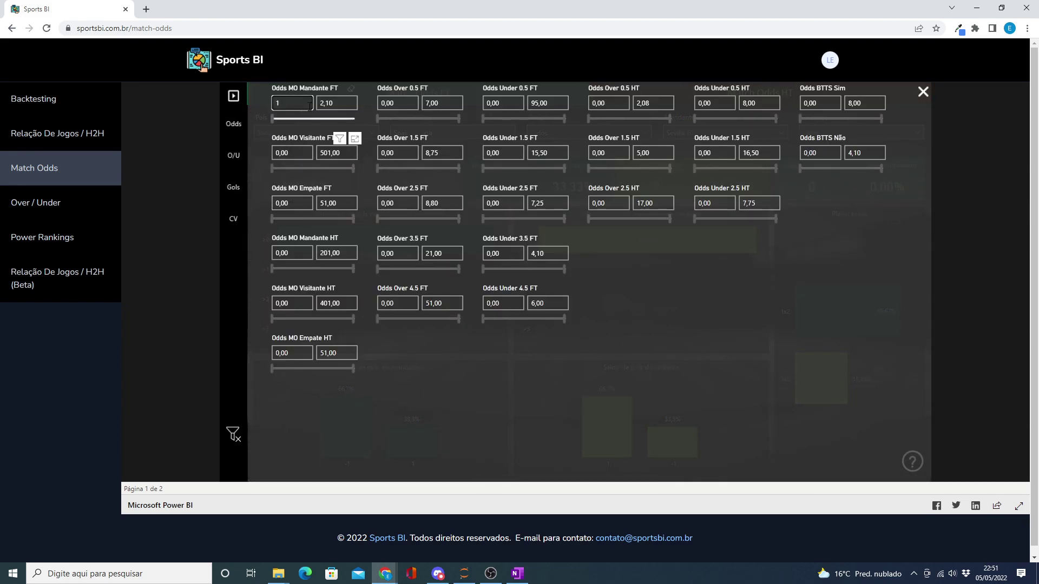
left_click(342, 106)
double_click(338, 103)
type("5")
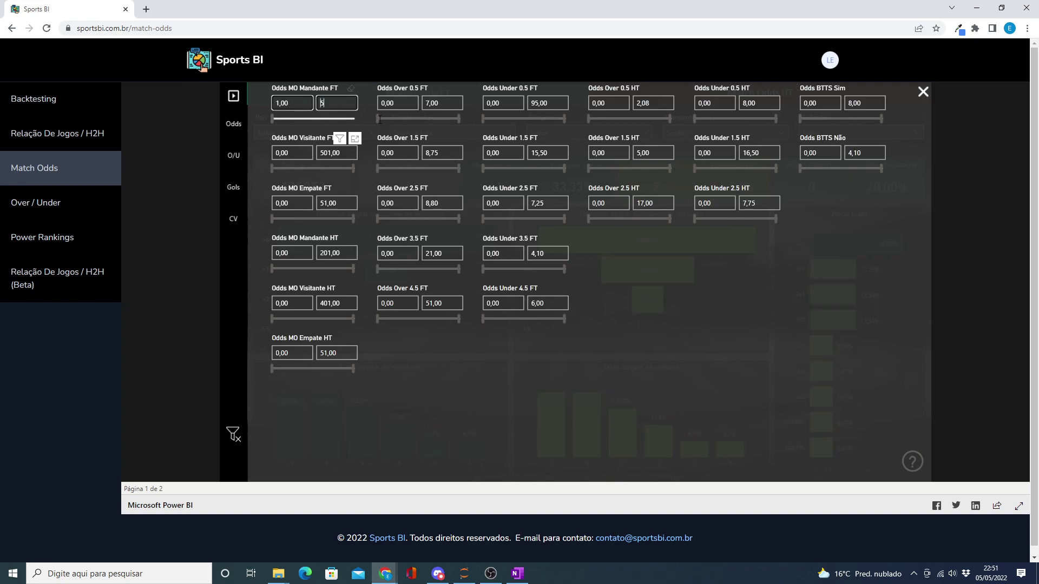
key("Return")
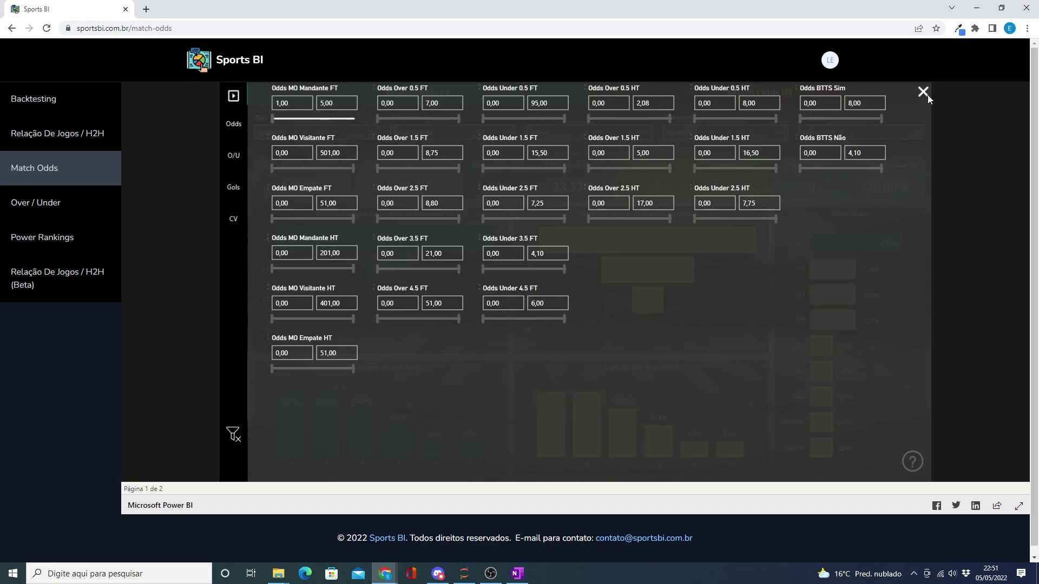
left_click(923, 93)
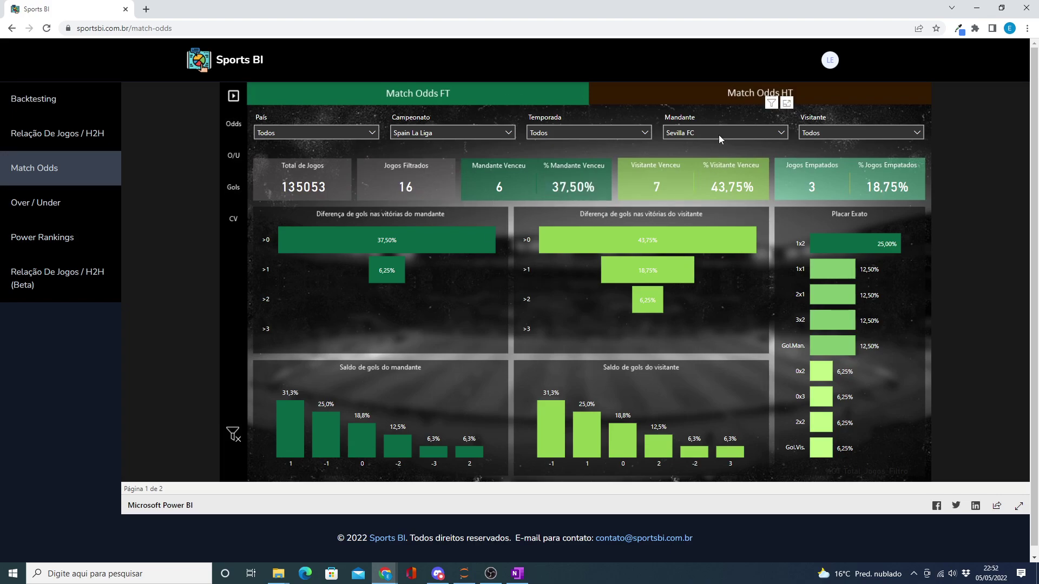
- Examine the Gol.Vis. bar in Placar Exato and the seasons offered by the Temporada filter
mouse_move(826, 457)
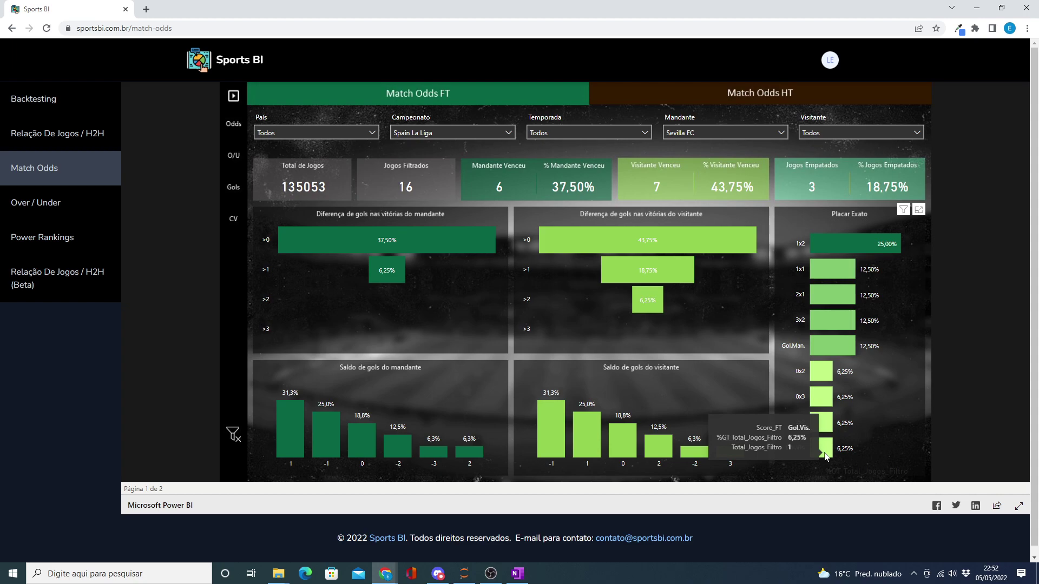
left_click(602, 134)
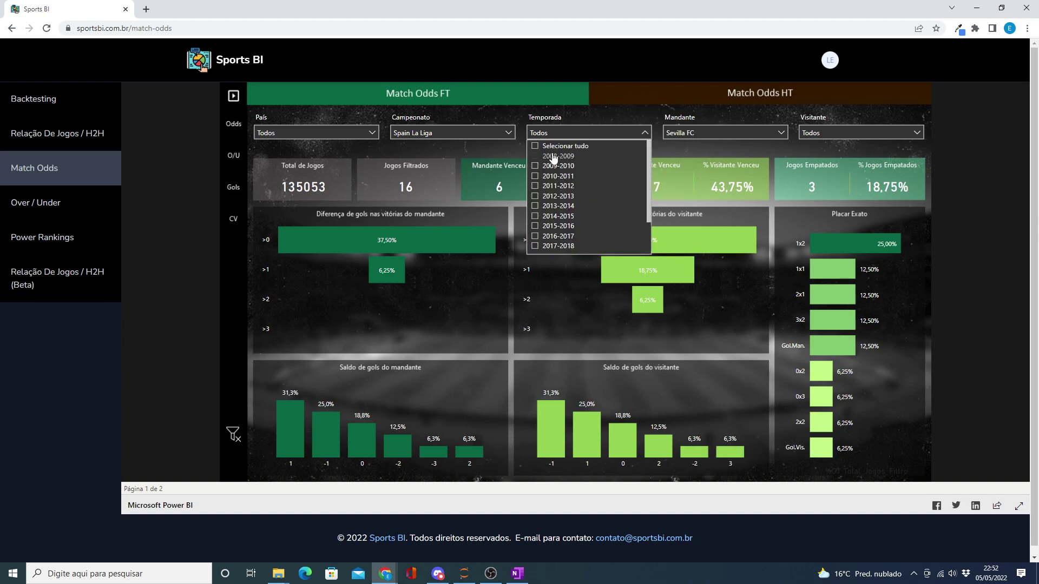
left_click(568, 323)
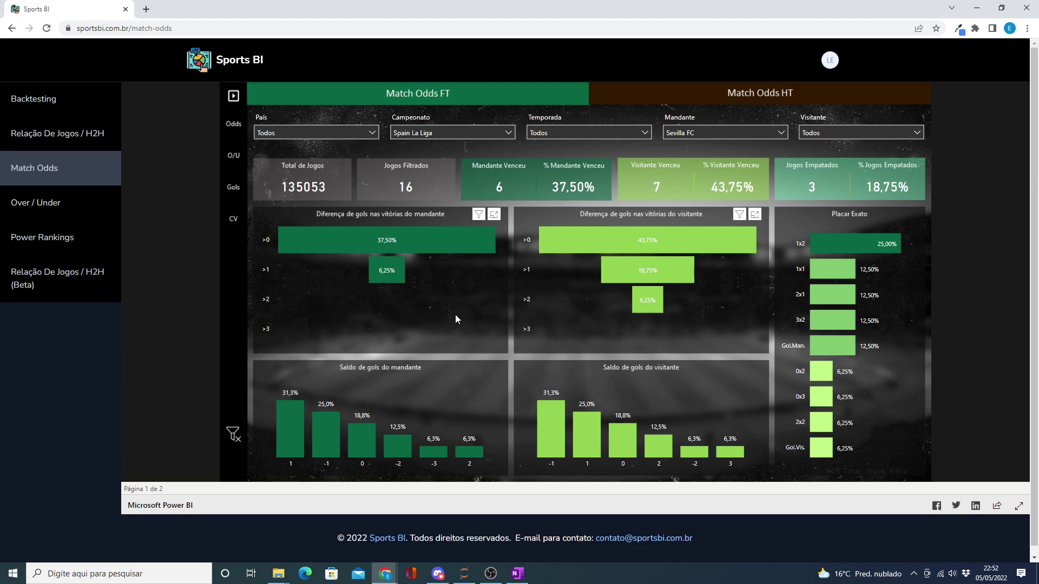
- Clear all report filters and restrict Campeonato to Germany Bundesliga
left_click(235, 436)
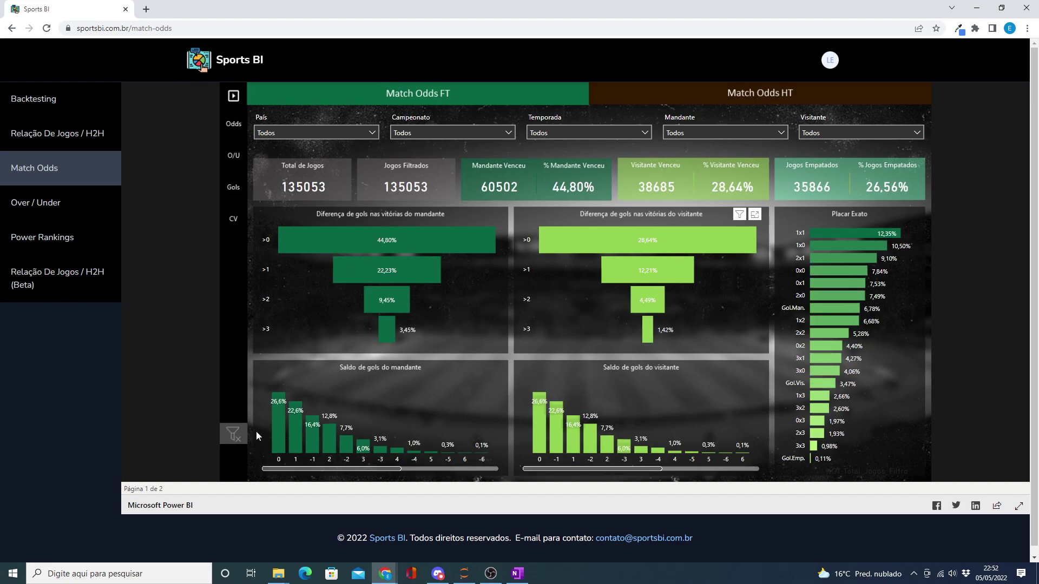
left_click(447, 135)
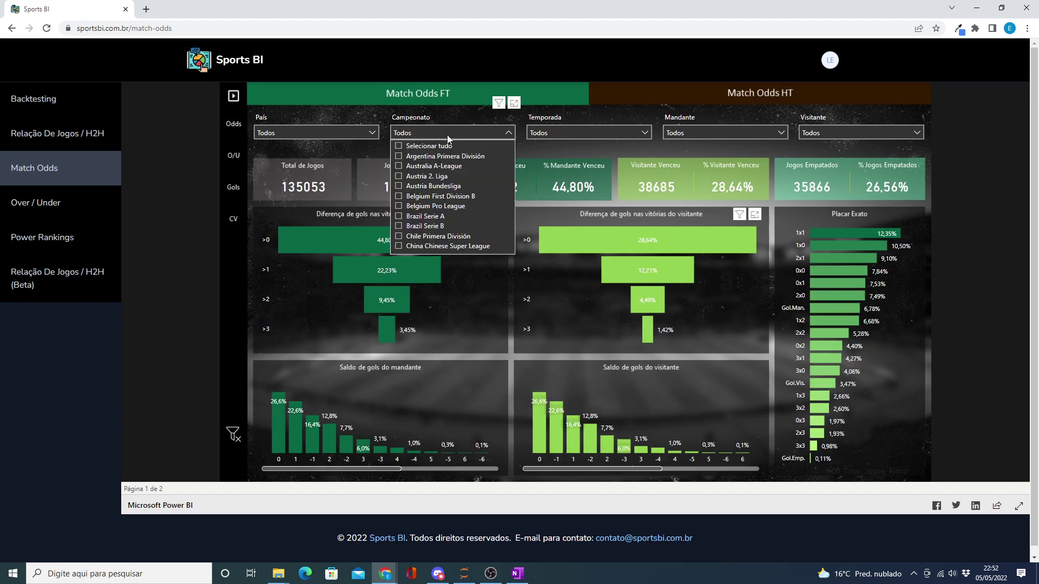
scroll(437, 219, "down", 3)
scroll(438, 217, "down", 2)
scroll(445, 195, "down", 2)
left_click(455, 161)
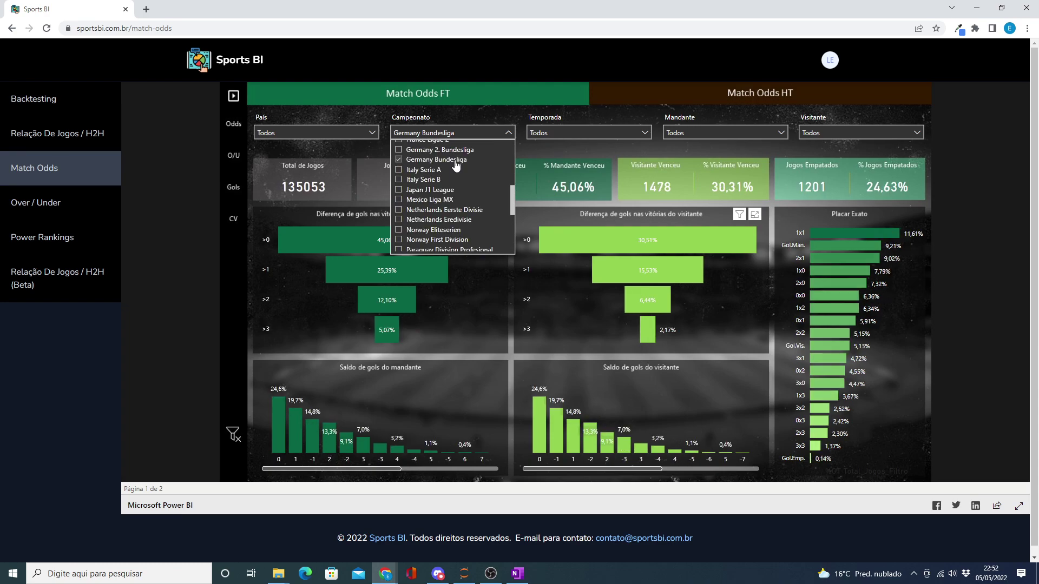
left_click(476, 308)
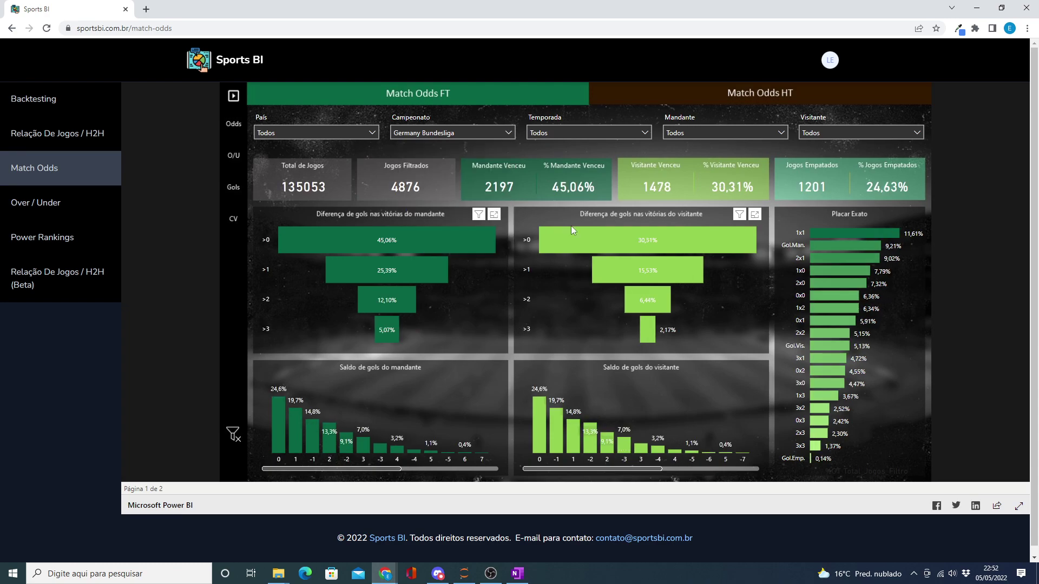
- Restrict Mandante to Bayern München and Visitante to Borussia Dortmund, and check which seasons the Temporada filter offers for this matchup
left_click(694, 131)
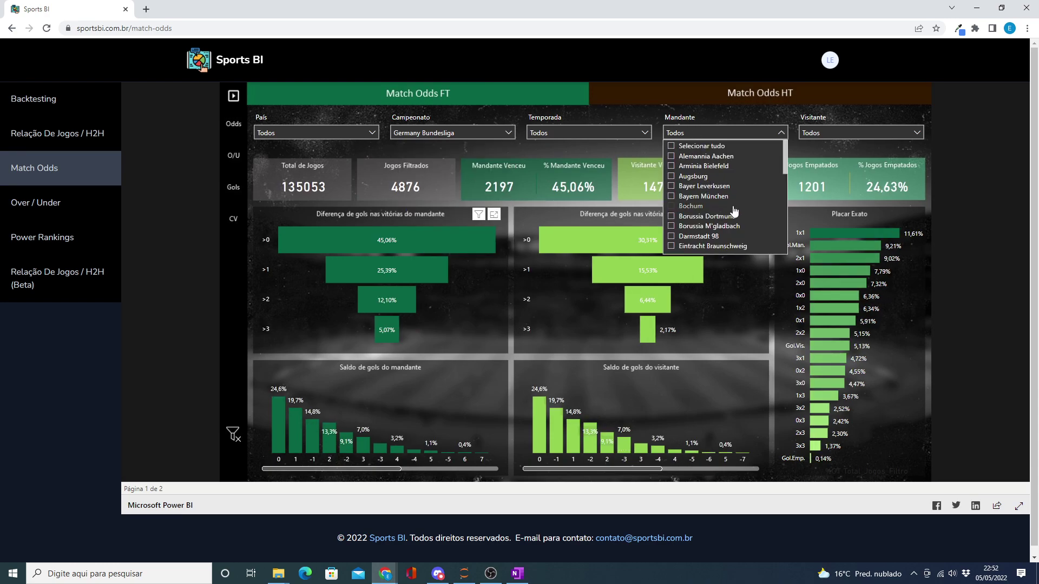
left_click(691, 198)
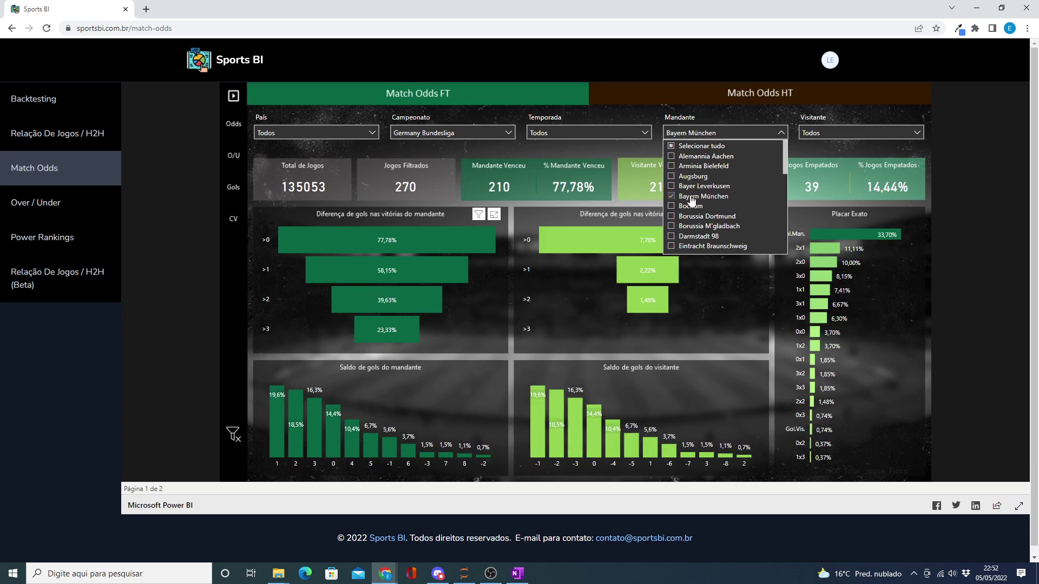
left_click(836, 150)
left_click(848, 133)
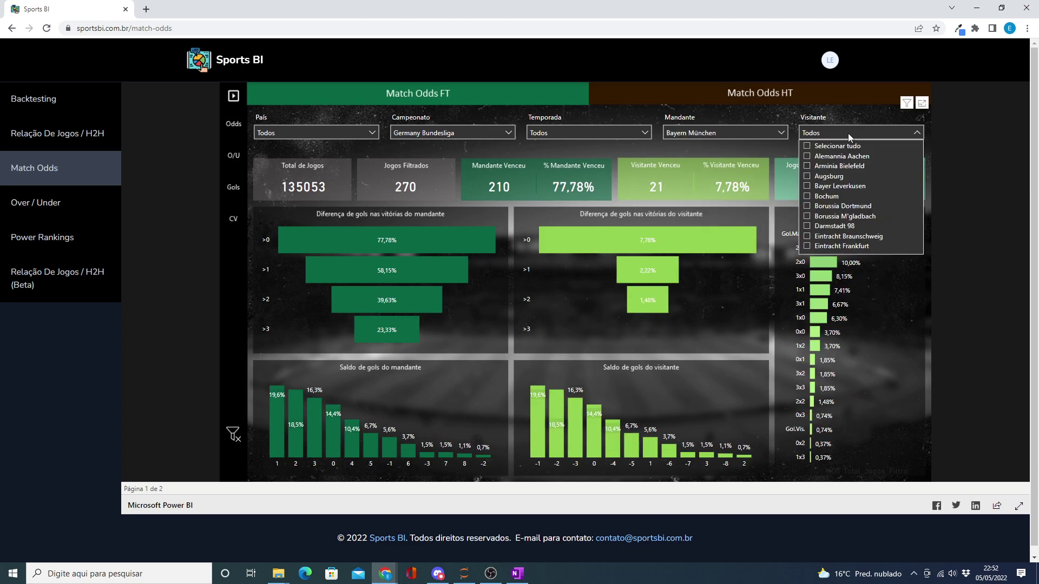
left_click(842, 209)
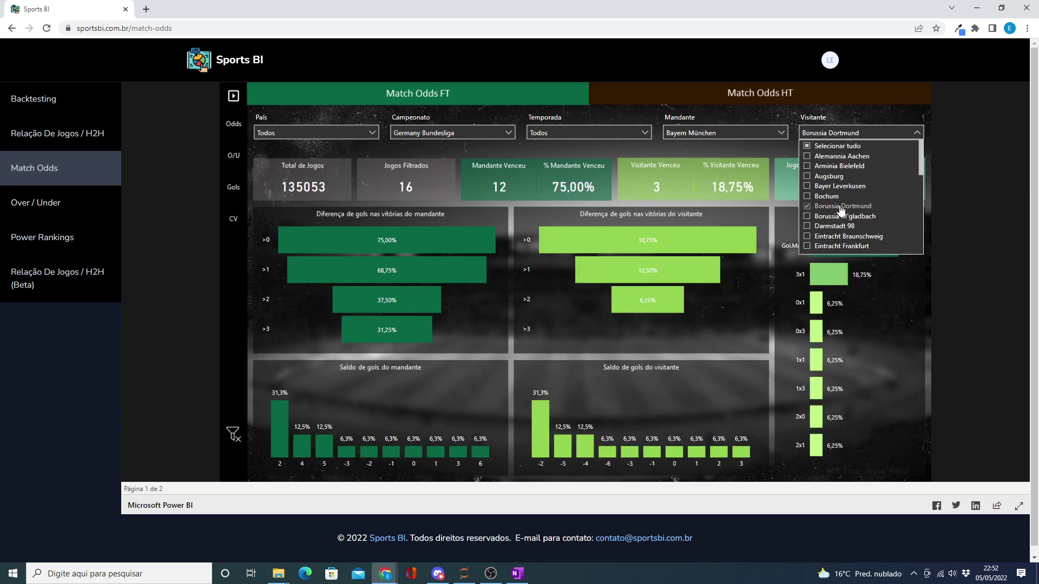
left_click(729, 329)
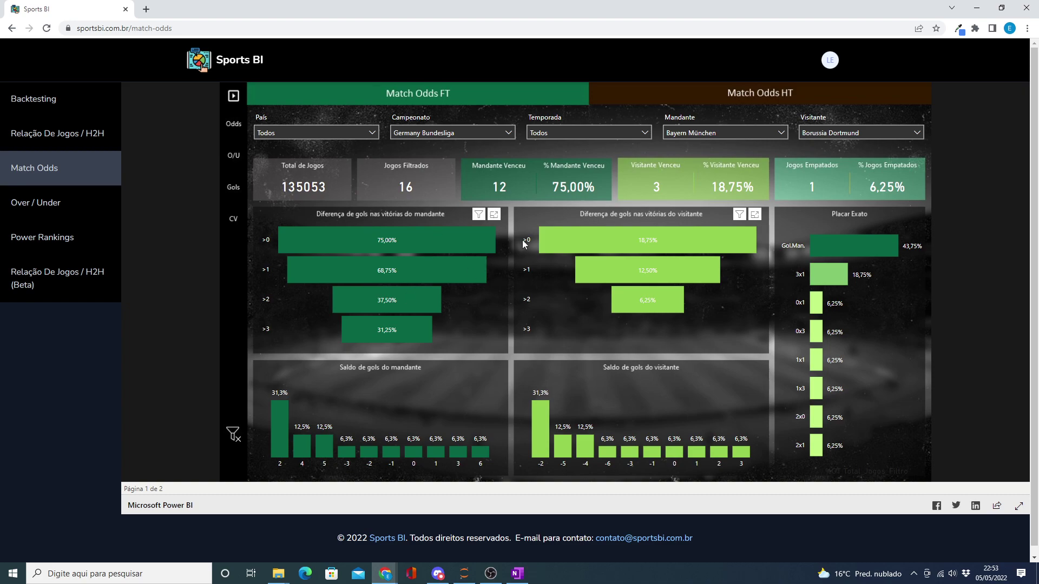
left_click(581, 133)
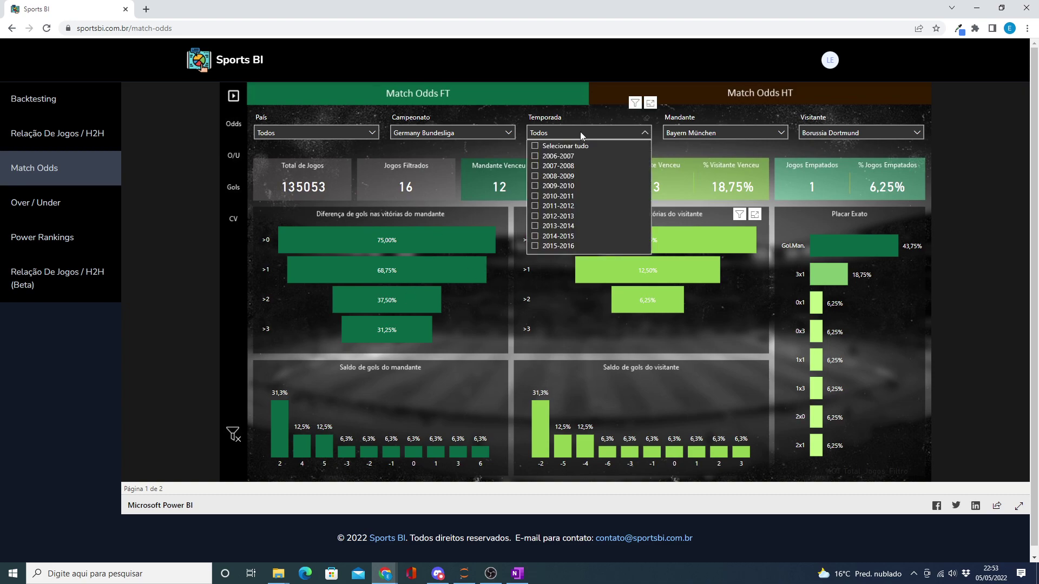
left_click(586, 116)
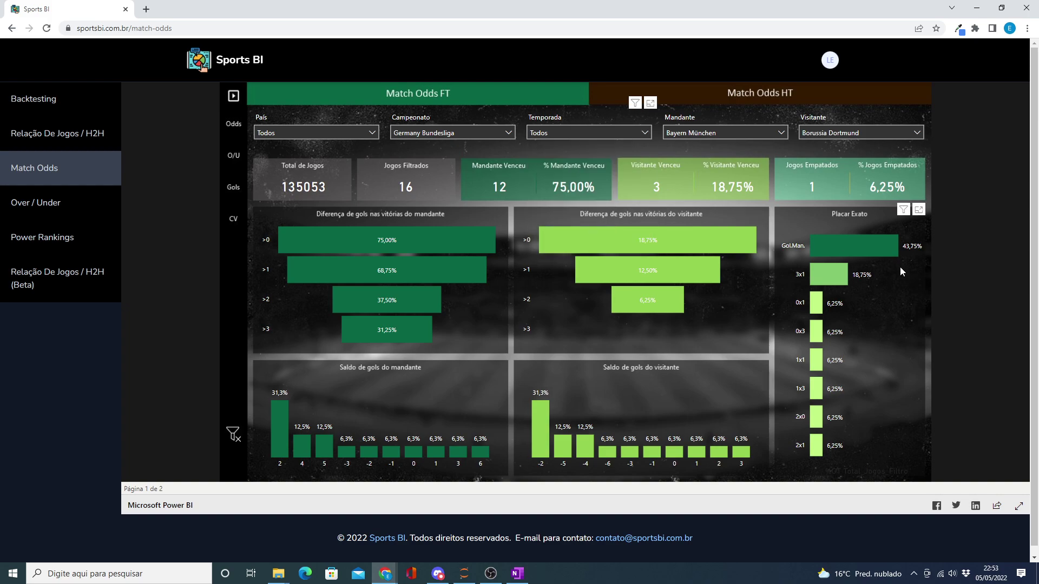